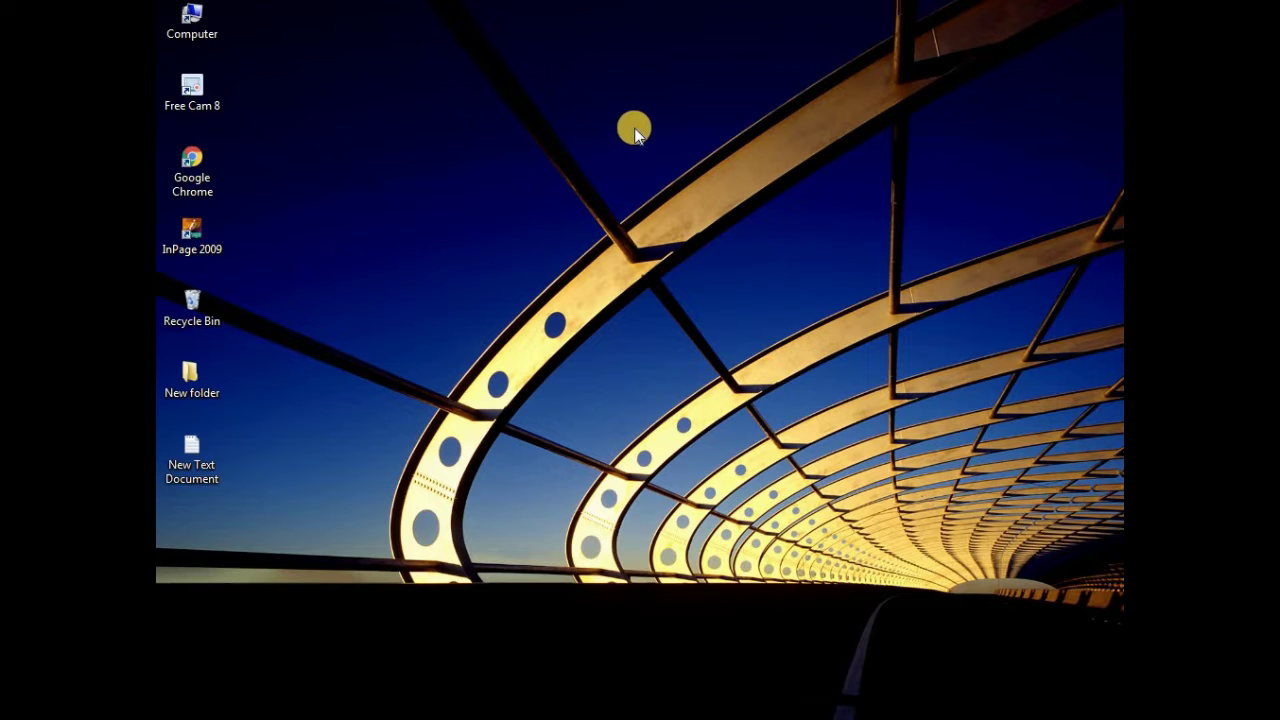
right_click(638, 76)
click(678, 143)
right_click(614, 82)
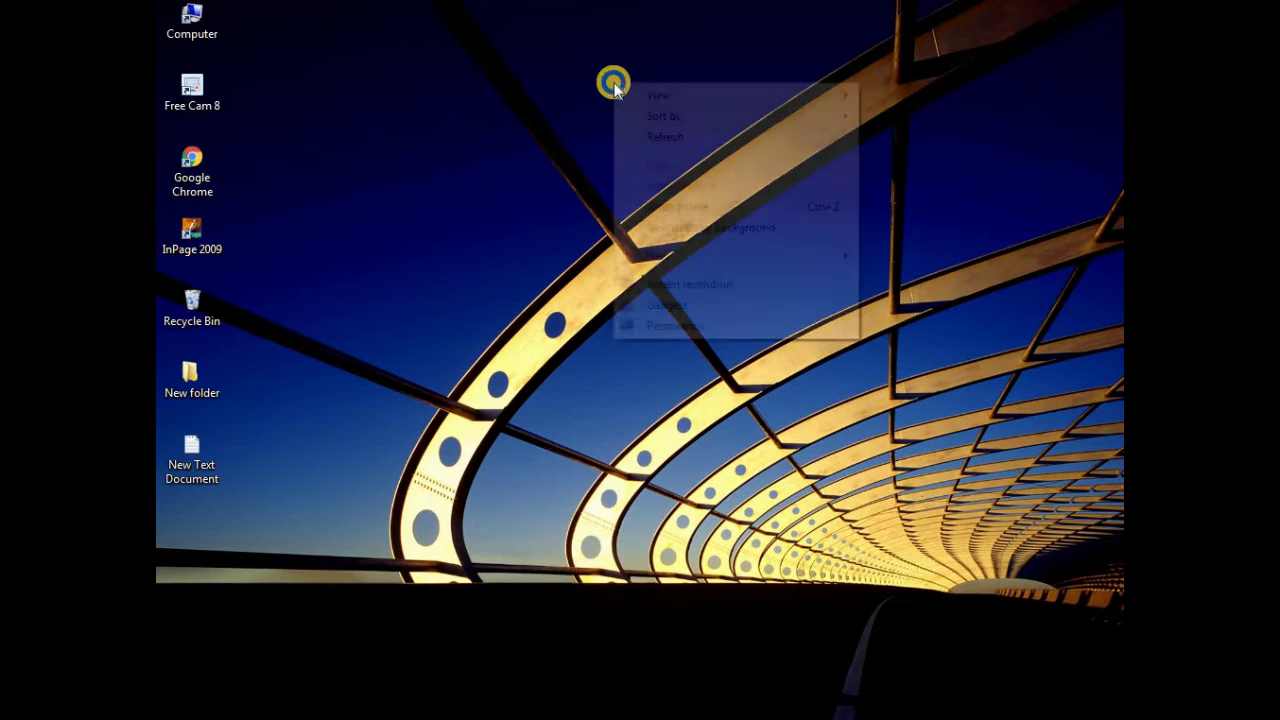
click(638, 133)
right_click(504, 154)
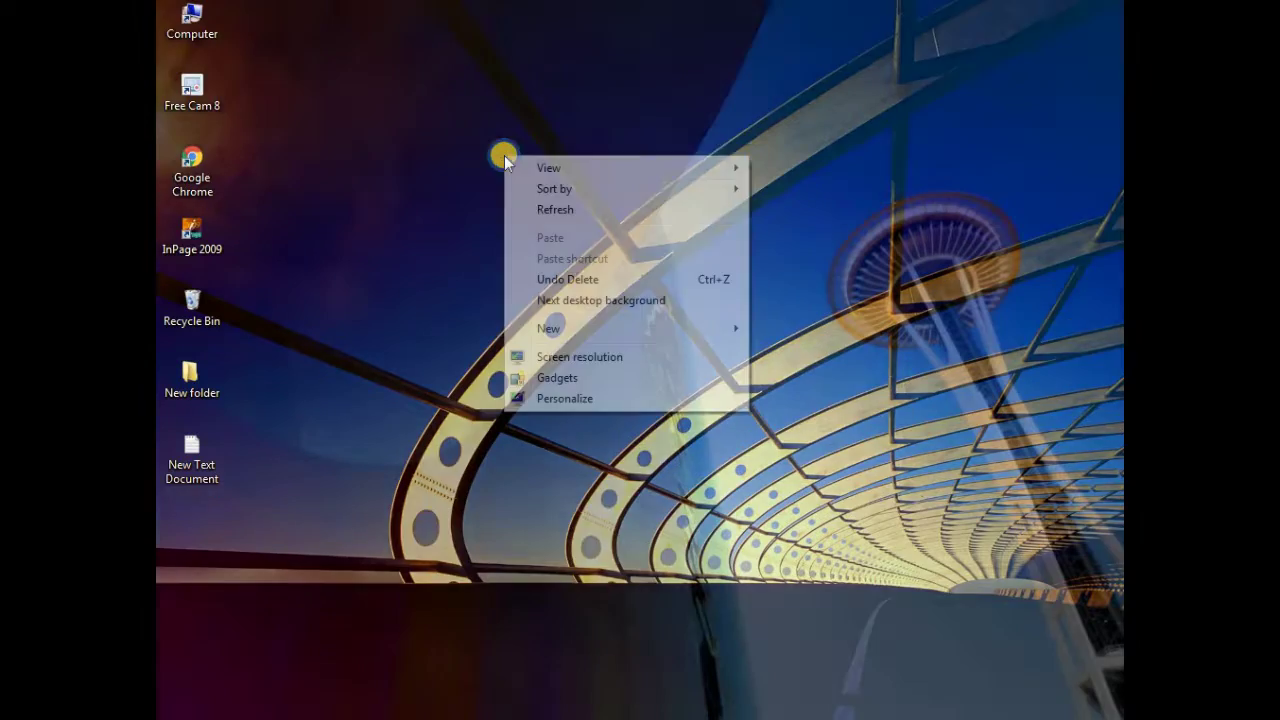
click(534, 209)
right_click(557, 102)
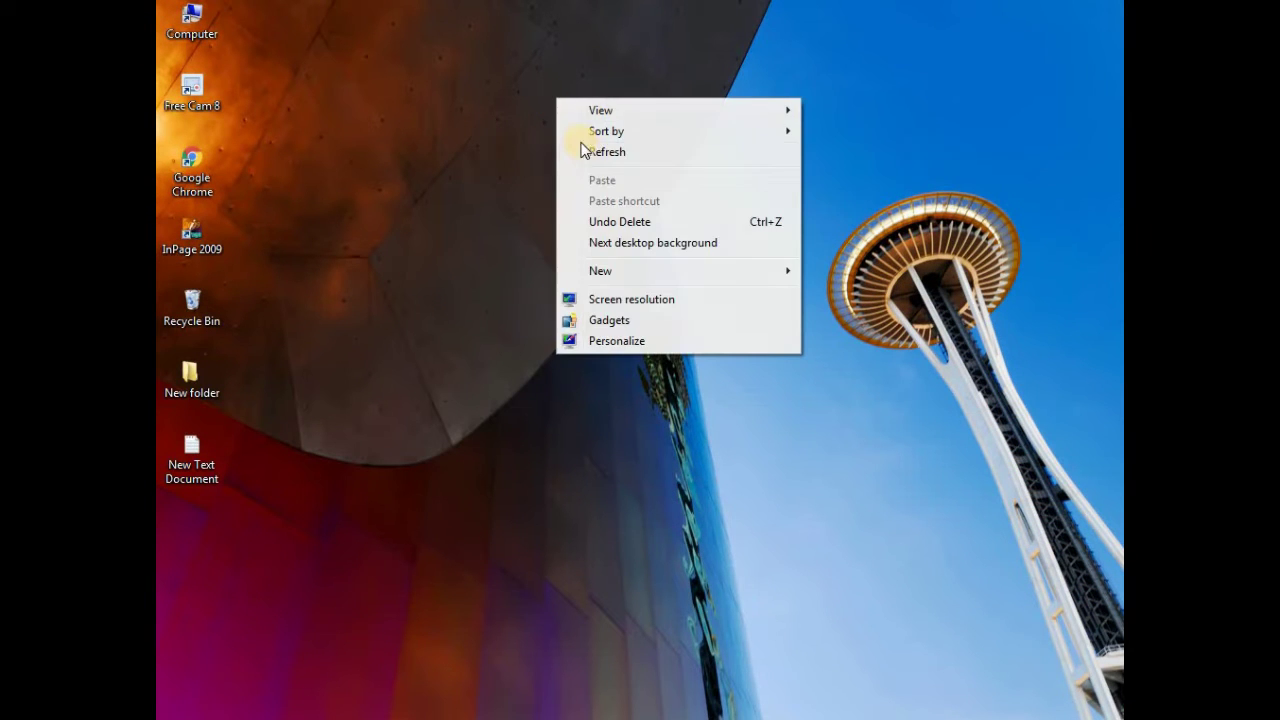
click(590, 152)
right_click(590, 142)
click(605, 193)
right_click(545, 125)
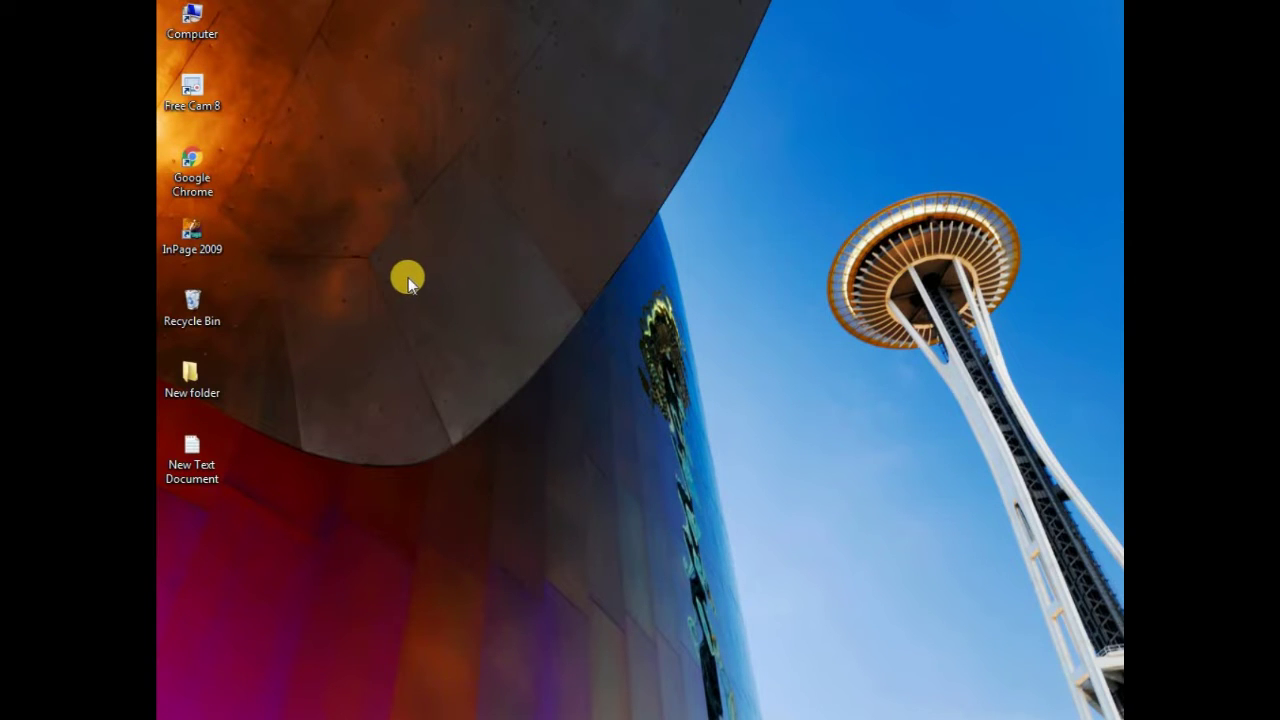
right_click(549, 66)
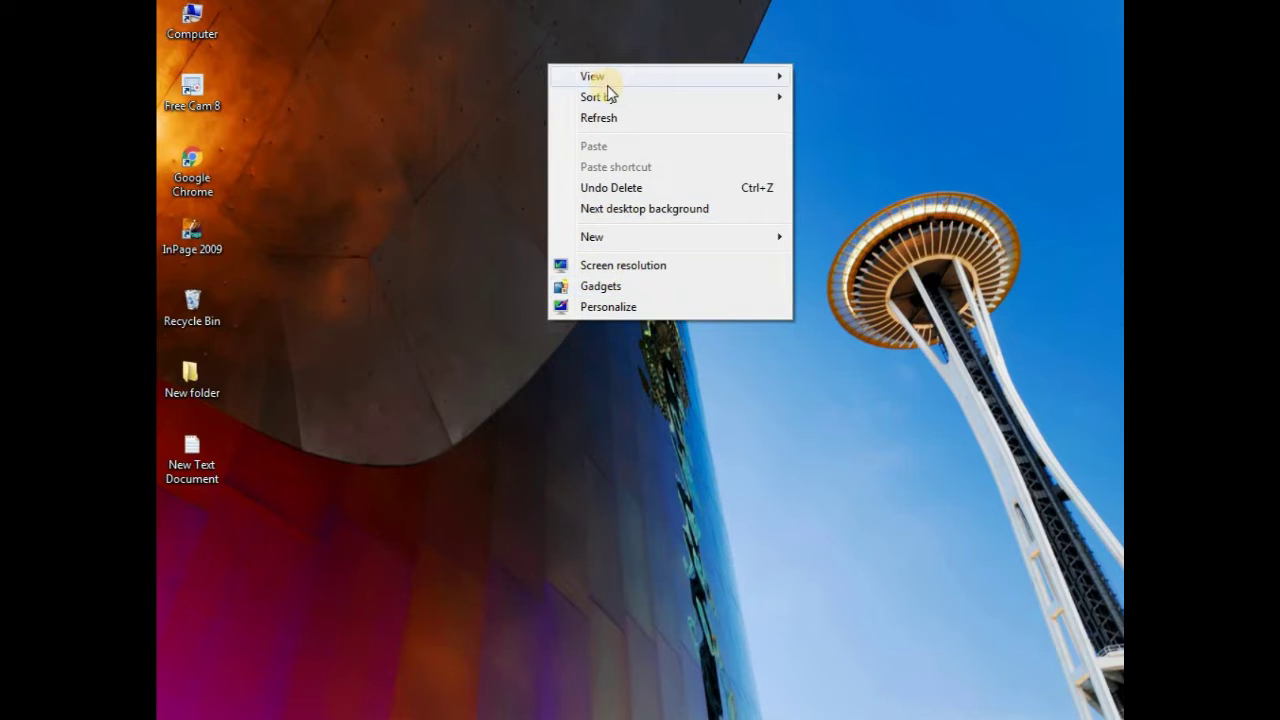
click(503, 90)
- Add the CPU Meter gadget to the desktop and close the gadget gallery
right_click(503, 89)
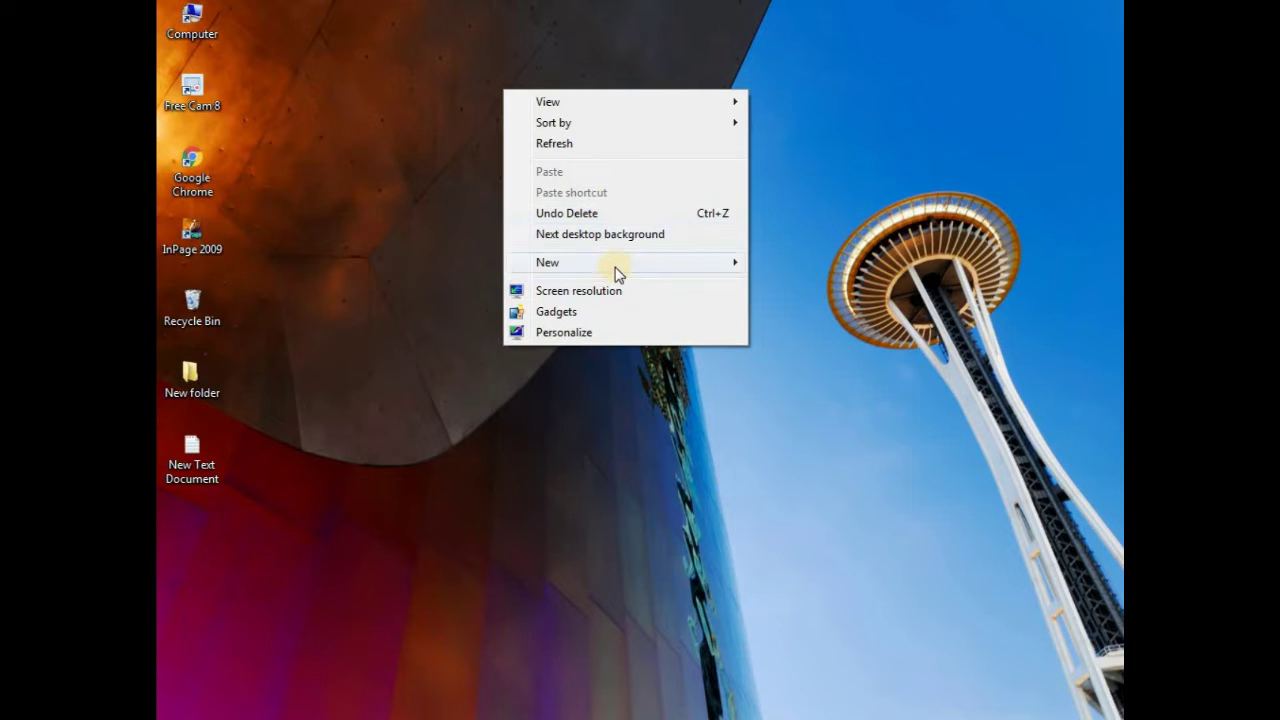
click(564, 314)
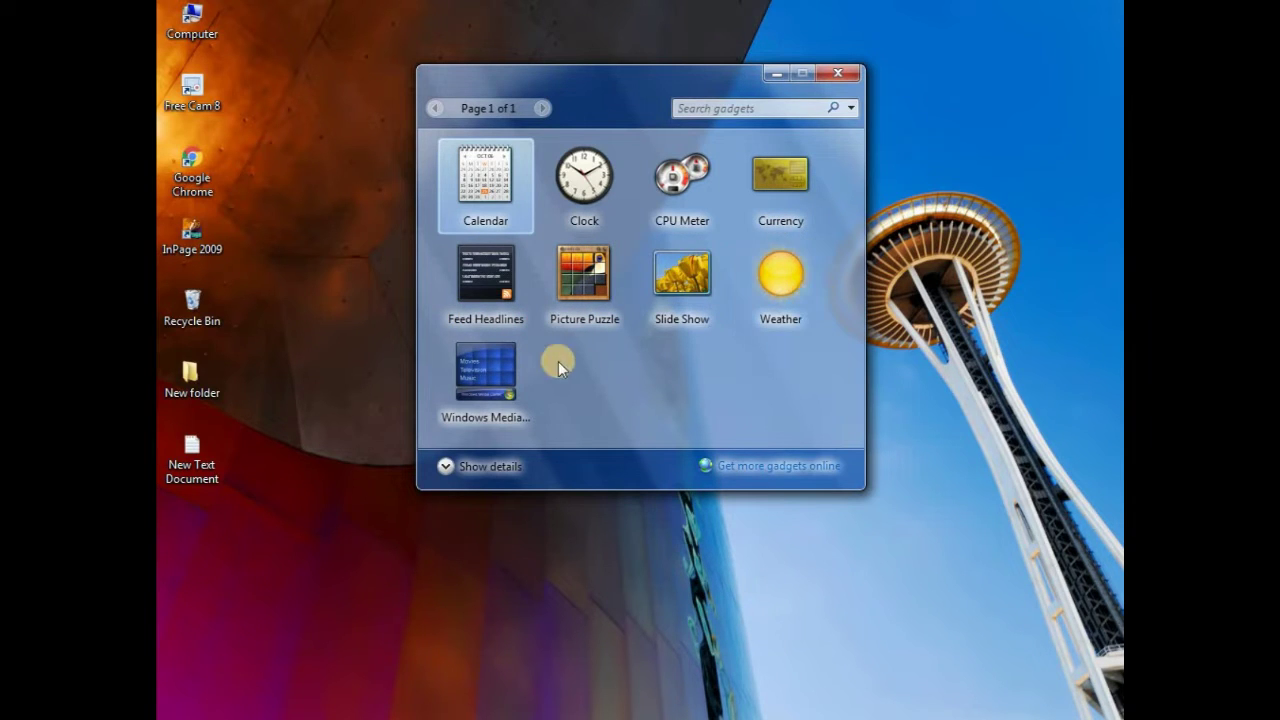
double_click(682, 178)
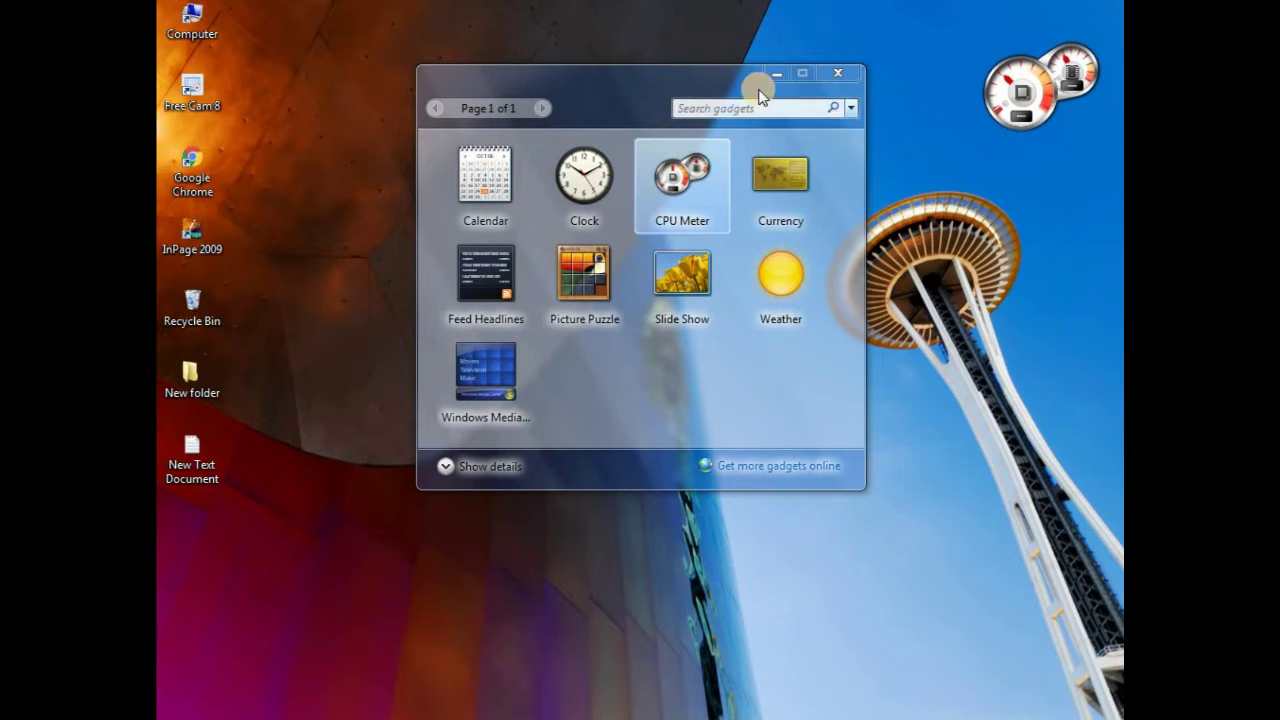
mouse_move(1077, 125)
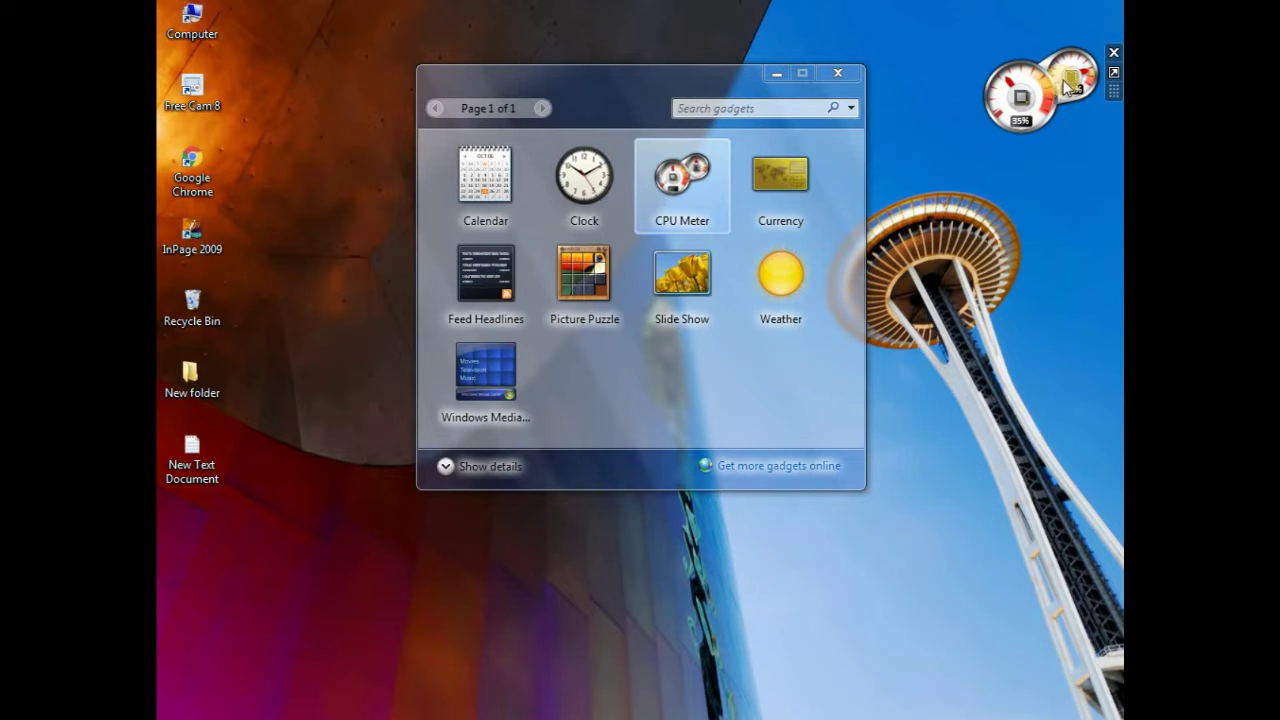
click(838, 73)
right_click(624, 109)
click(667, 164)
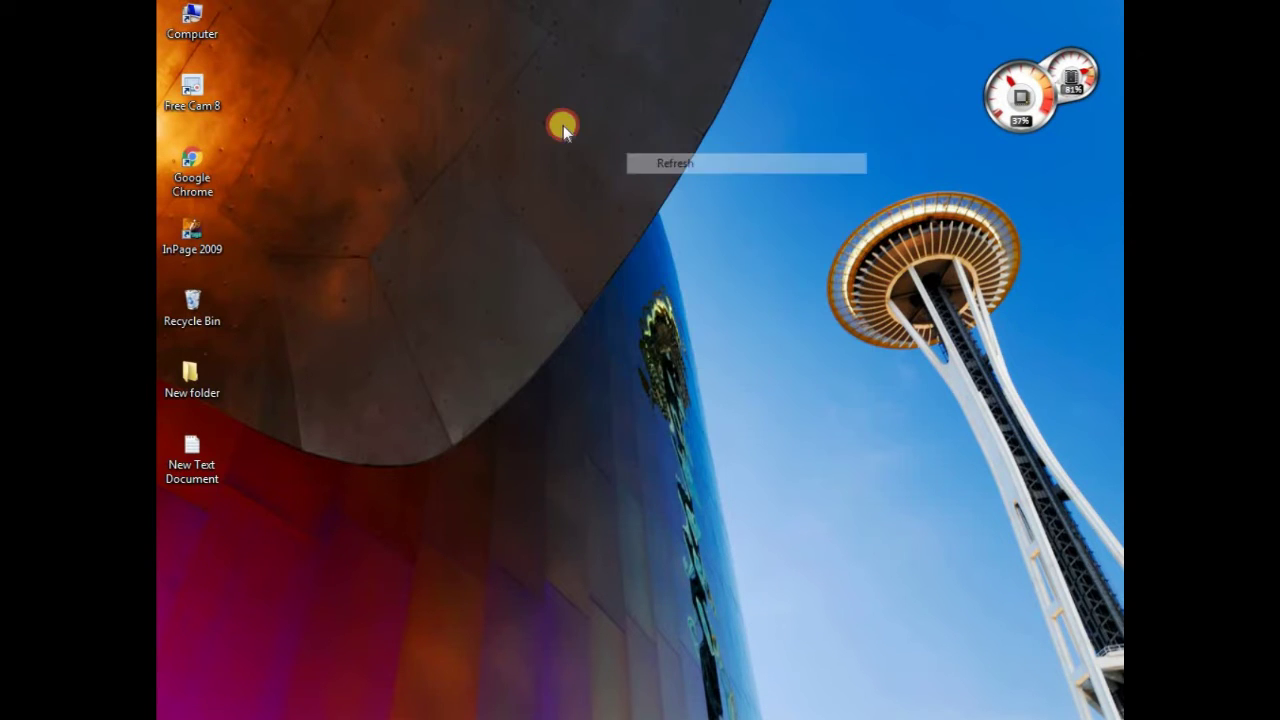
right_click(490, 95)
click(526, 150)
right_click(487, 95)
click(515, 147)
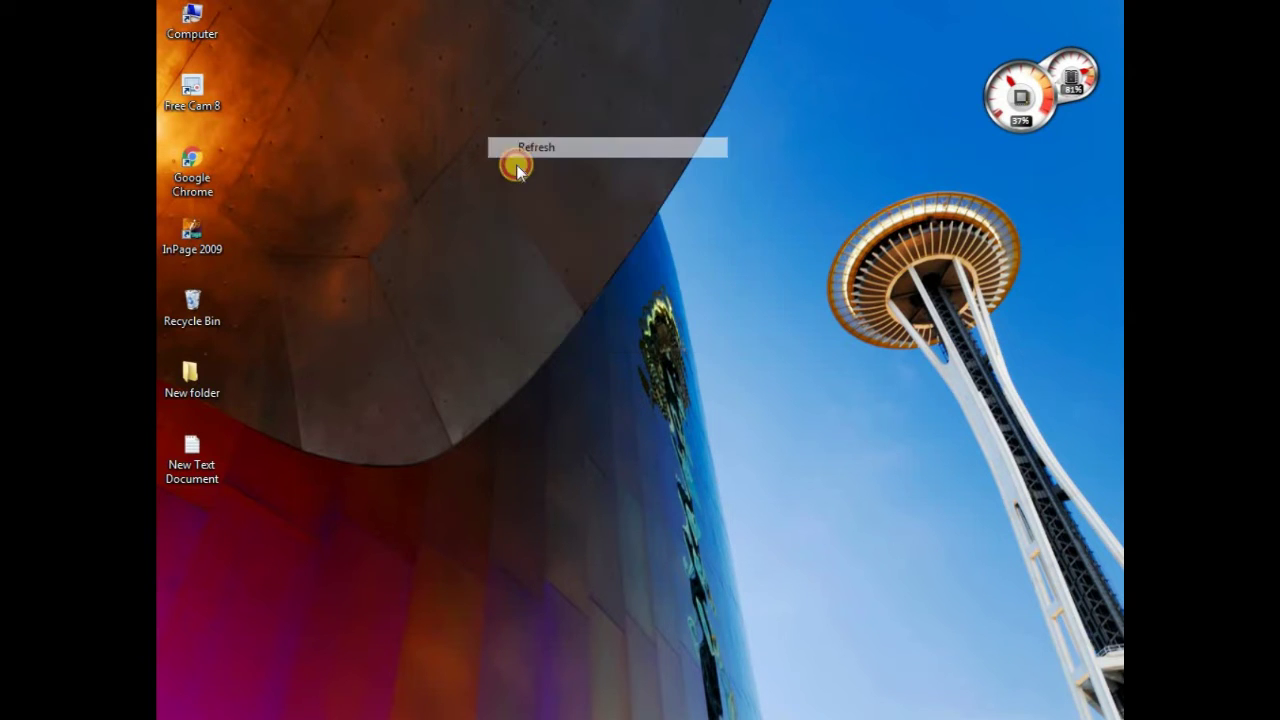
right_click(496, 196)
click(518, 248)
right_click(480, 136)
click(510, 187)
right_click(433, 202)
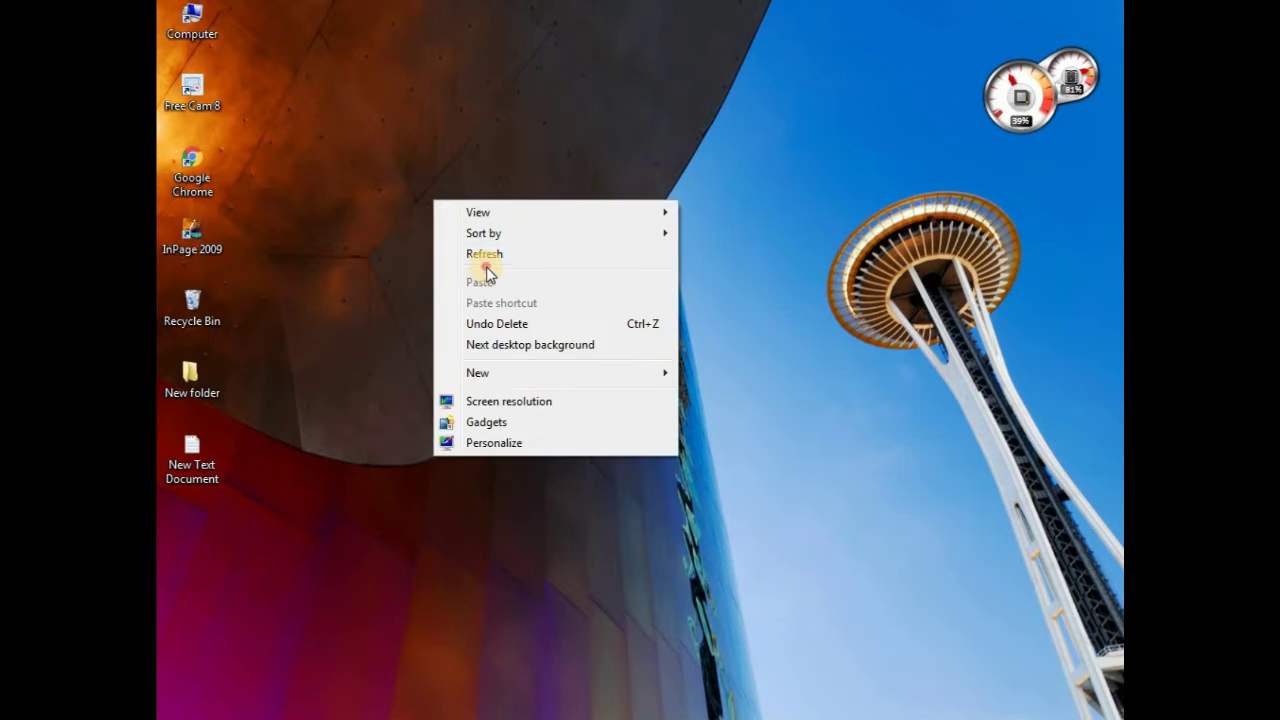
click(488, 253)
- Create a new folder on the desktop, keeping its default name
right_click(462, 198)
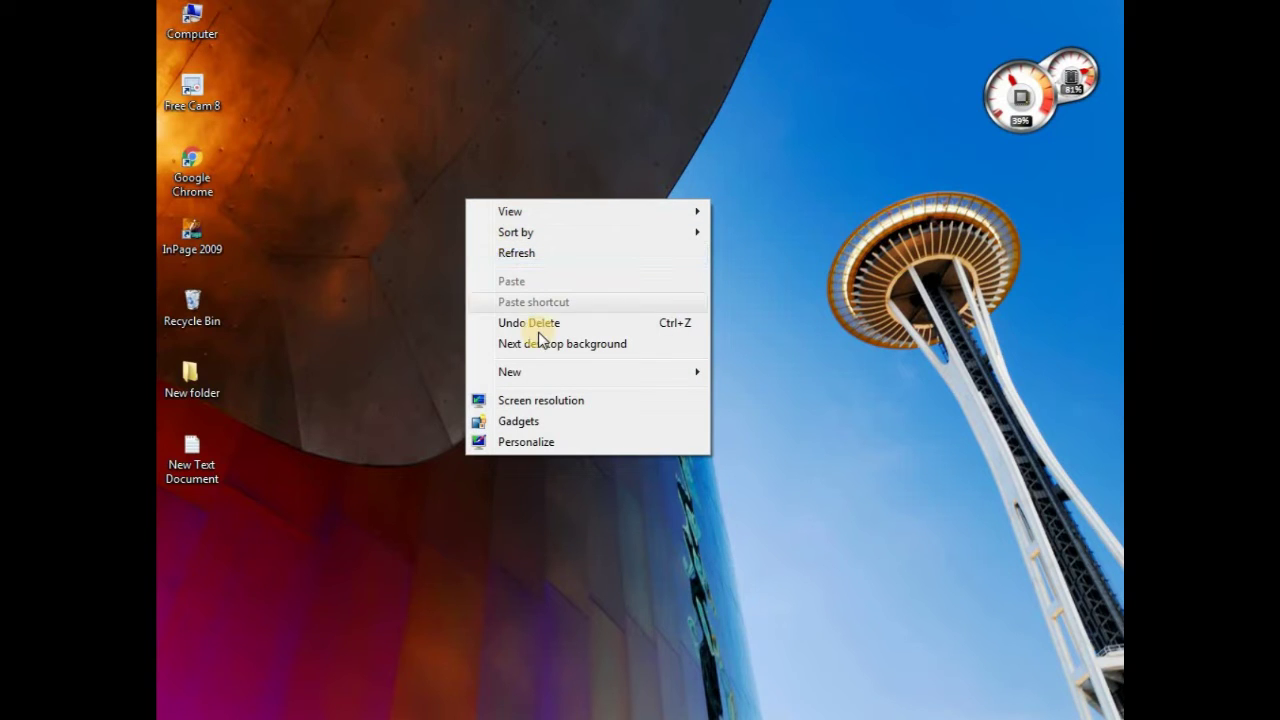
mouse_move(583, 370)
click(727, 376)
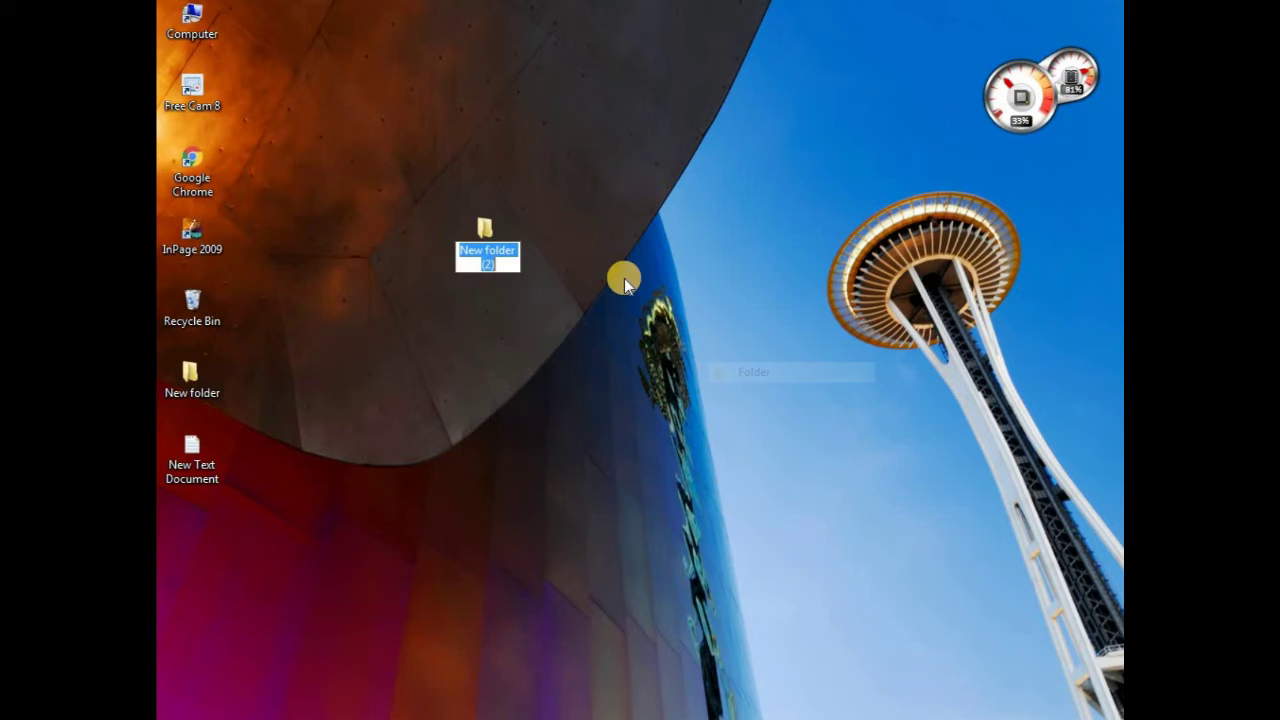
- Open the New Text Document file, highlight its list of three names, and minimize the window
double_click(192, 455)
drag(382, 255, 298, 170)
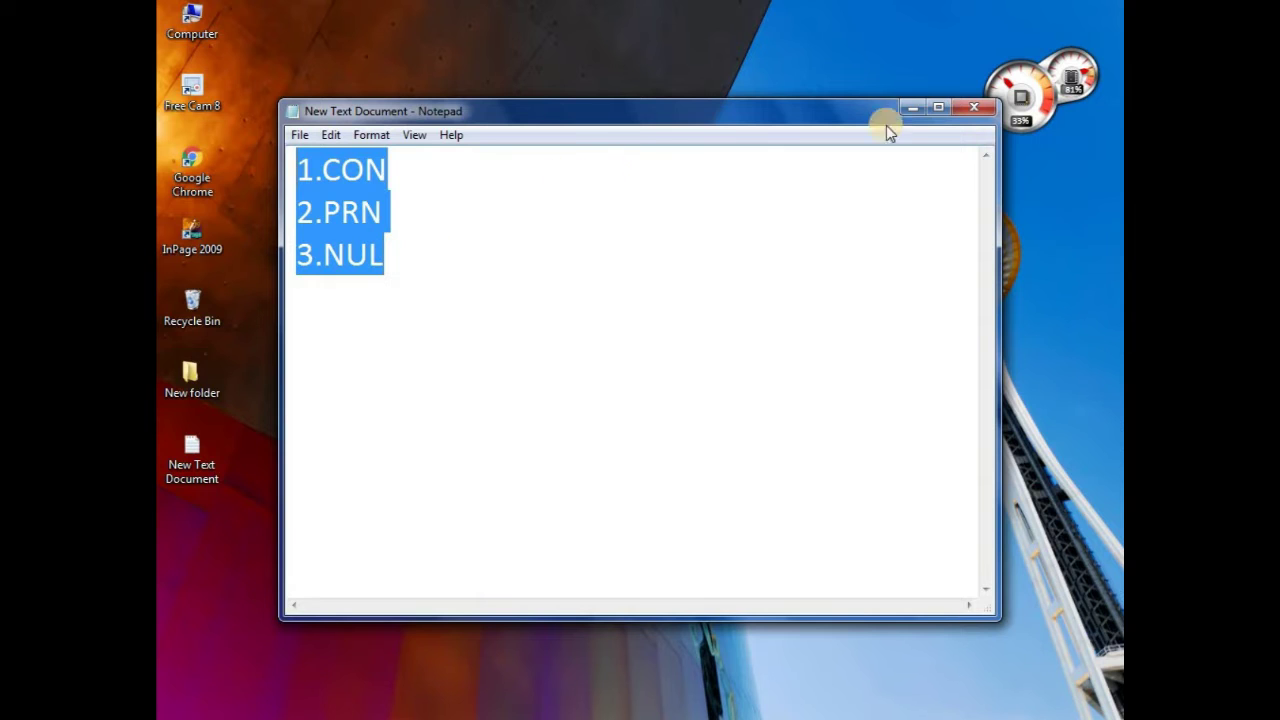
click(918, 108)
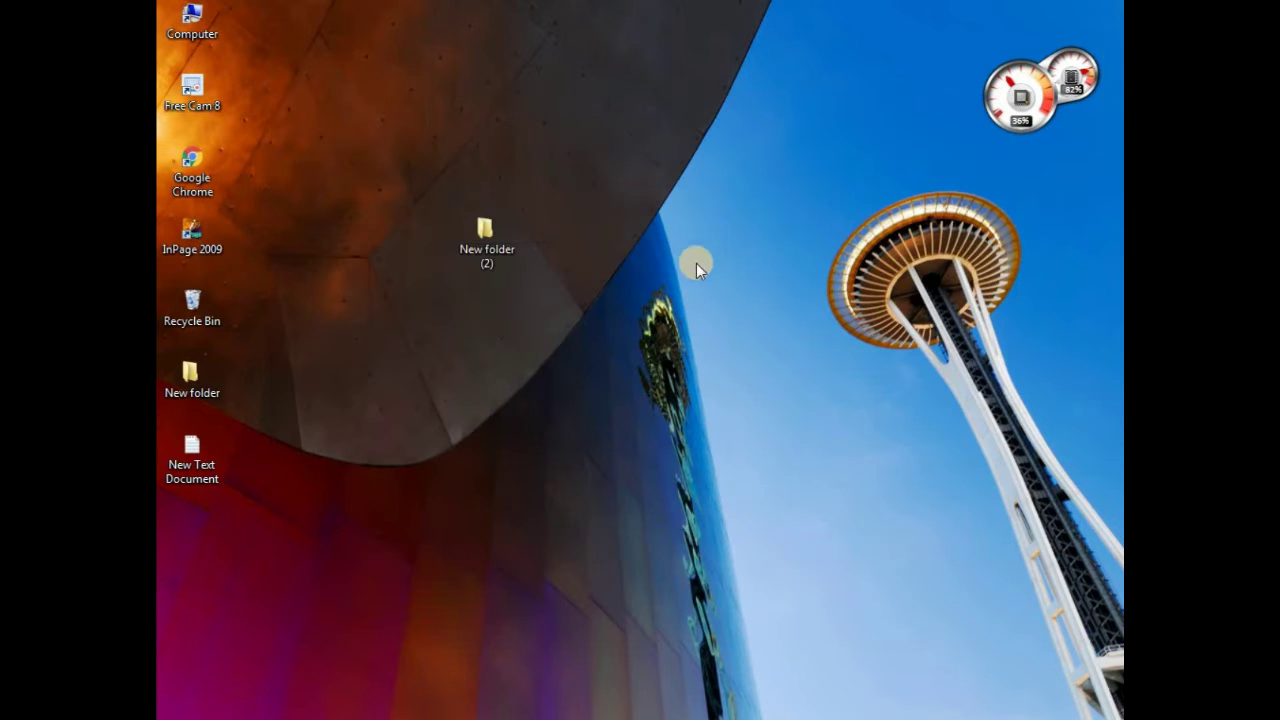
- Try to rename the newly created folder as CON and dismiss the resulting dialog
click(486, 243)
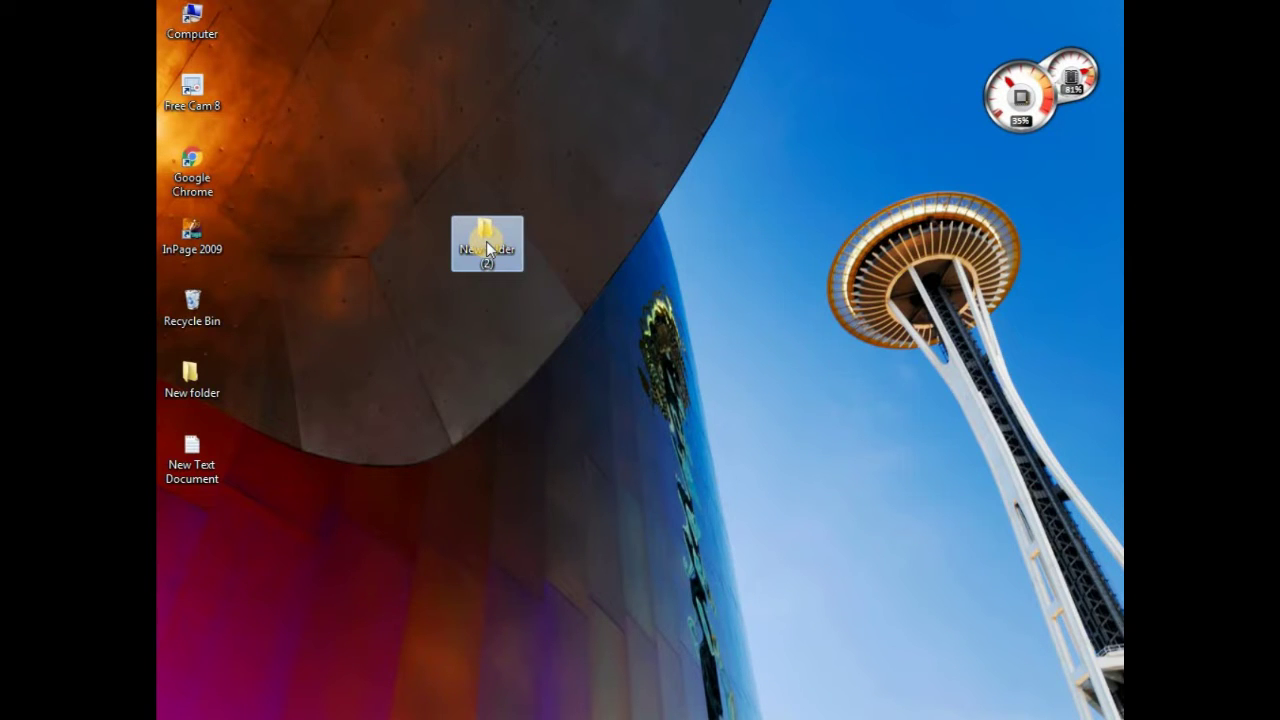
right_click(486, 243)
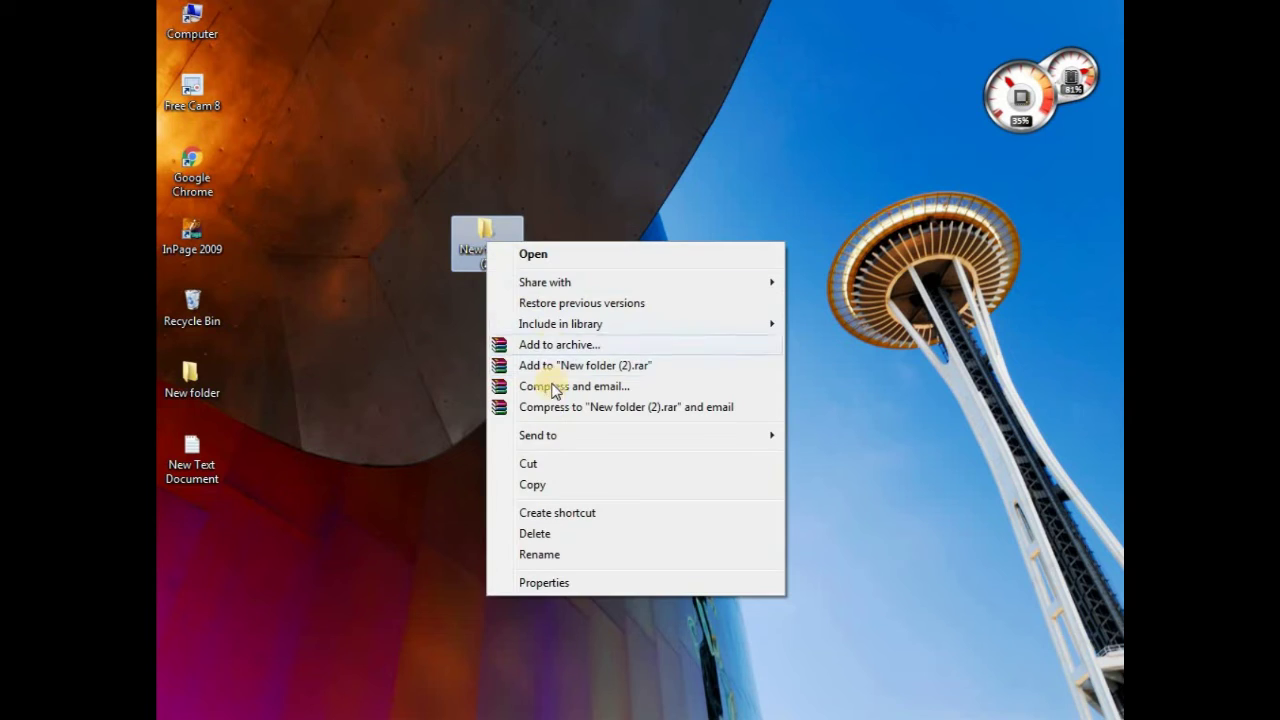
click(527, 555)
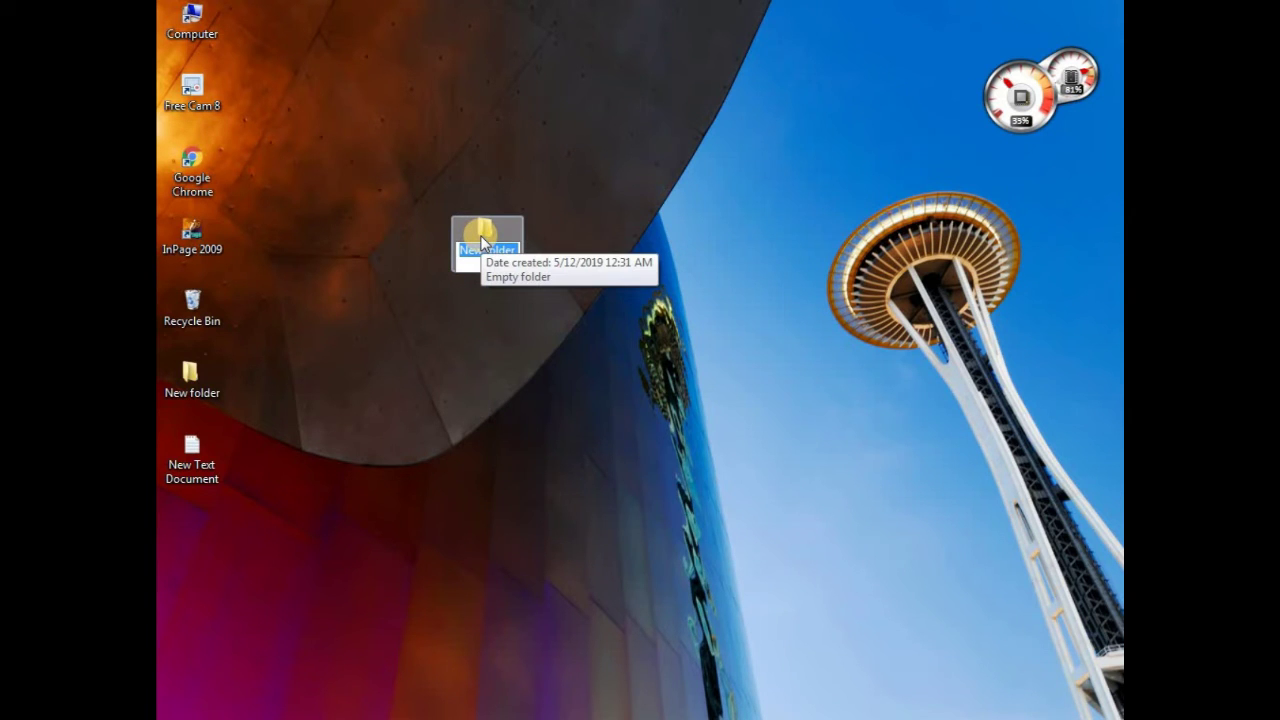
text(cn)
key(Return)
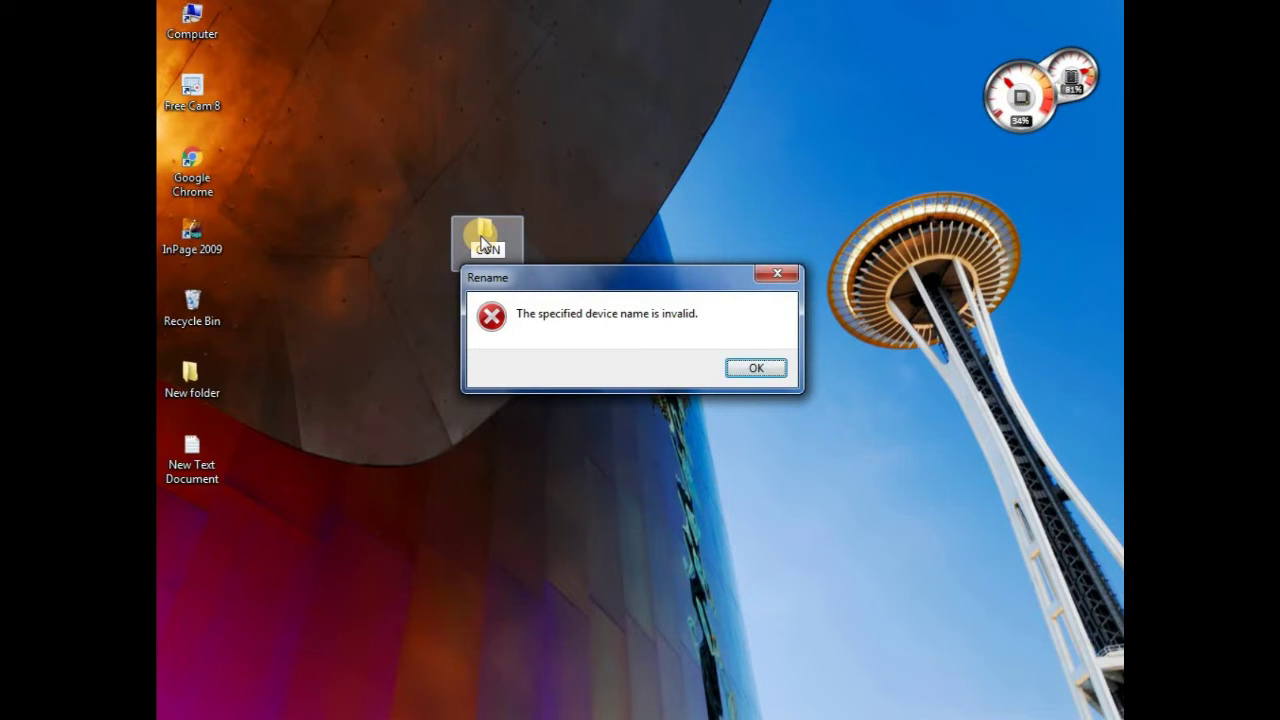
click(776, 273)
- Move the newly created folder higher up on the desktop and rename it CON
drag(478, 240, 480, 122)
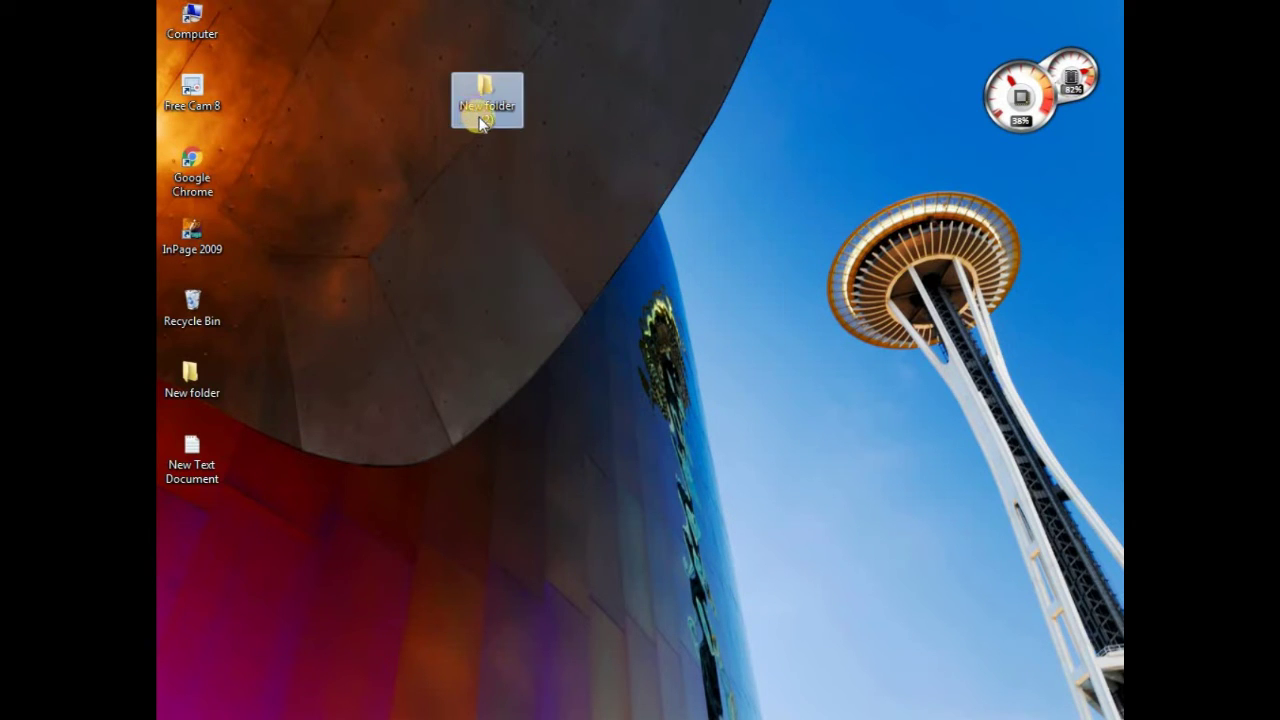
click(483, 118)
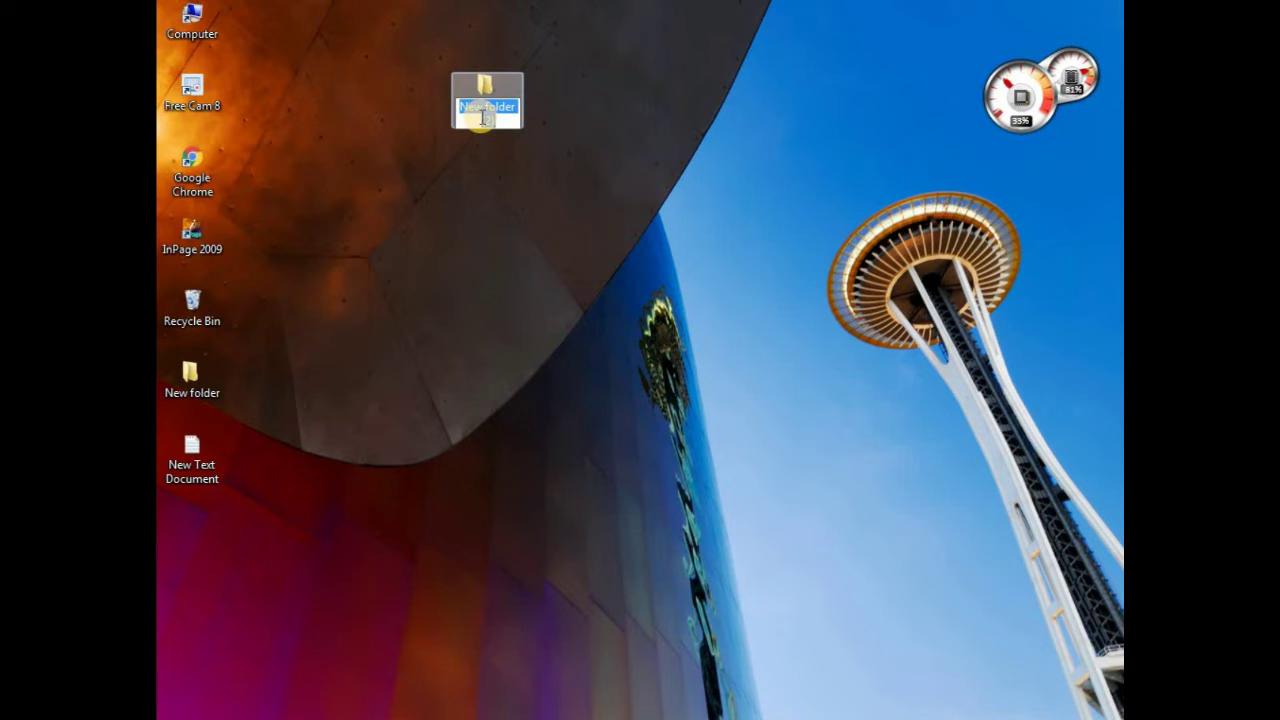
text(coN)
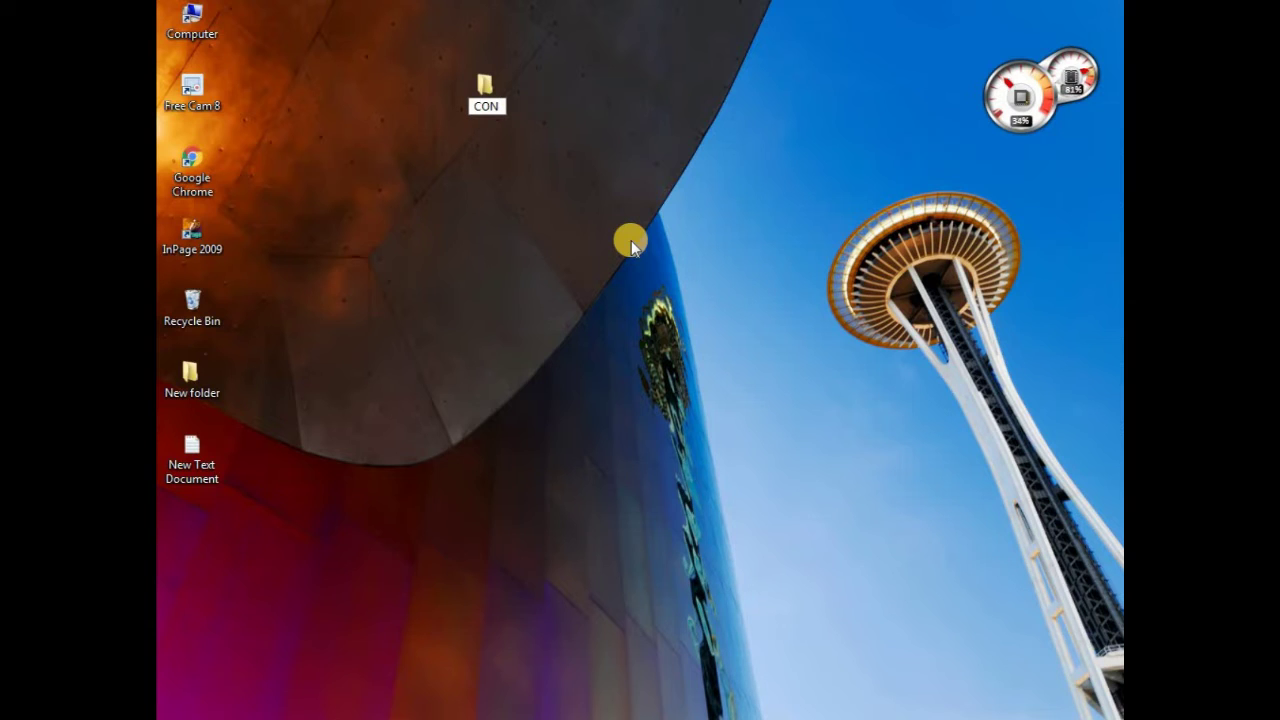
key(Return)
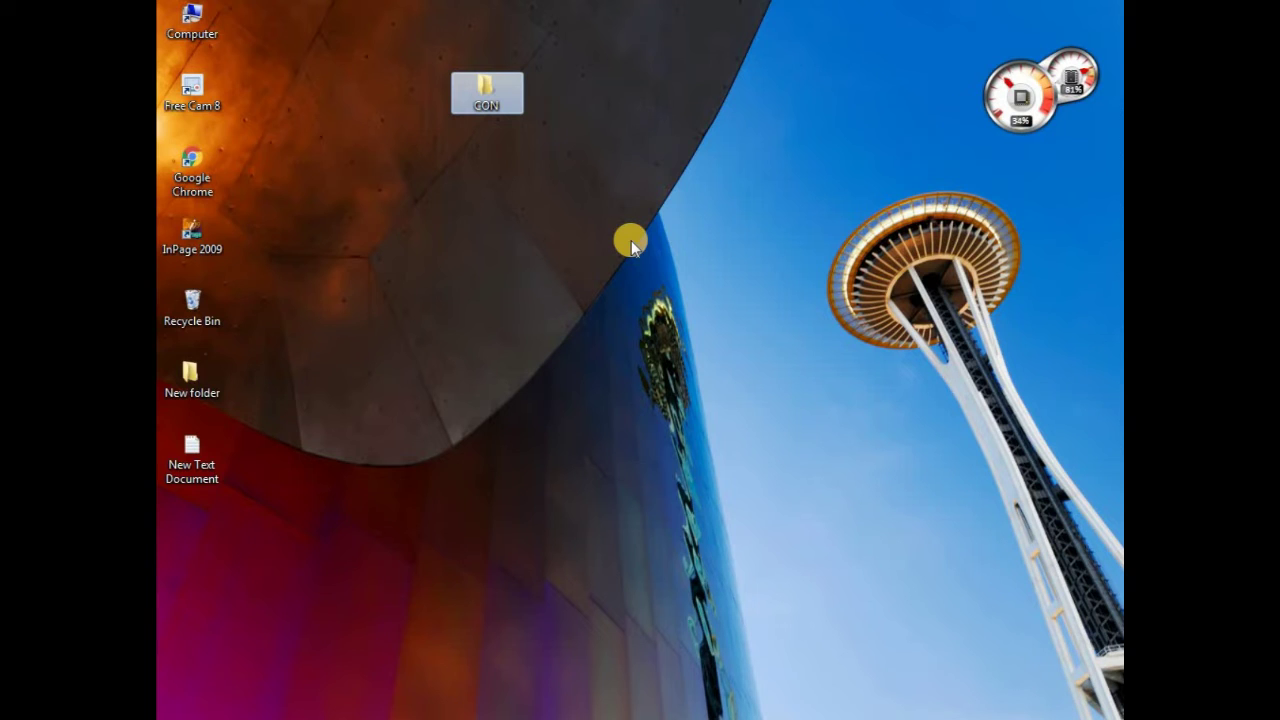
- Refresh the desktop and create another new folder beside the CON folder
right_click(641, 113)
click(690, 168)
right_click(617, 109)
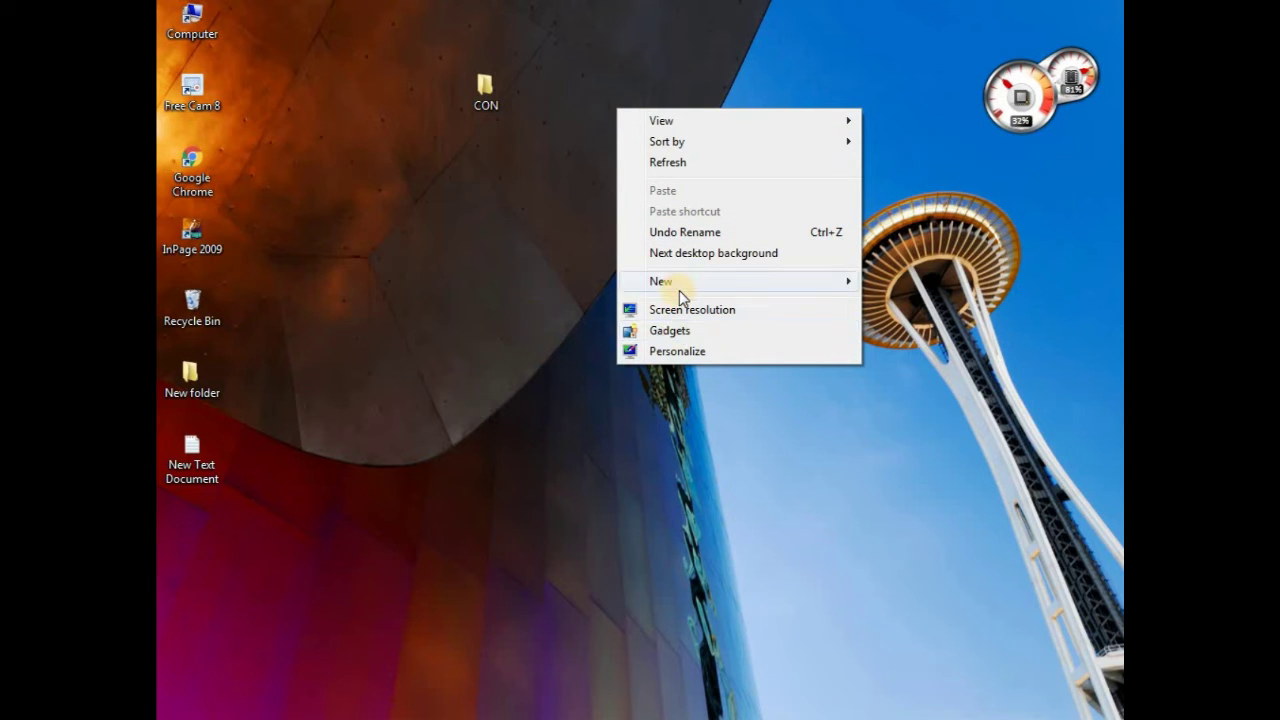
mouse_move(710, 285)
click(867, 284)
- Try to leave the new folder beside CON without a name by clearing its name entirely
key(BackSpace)
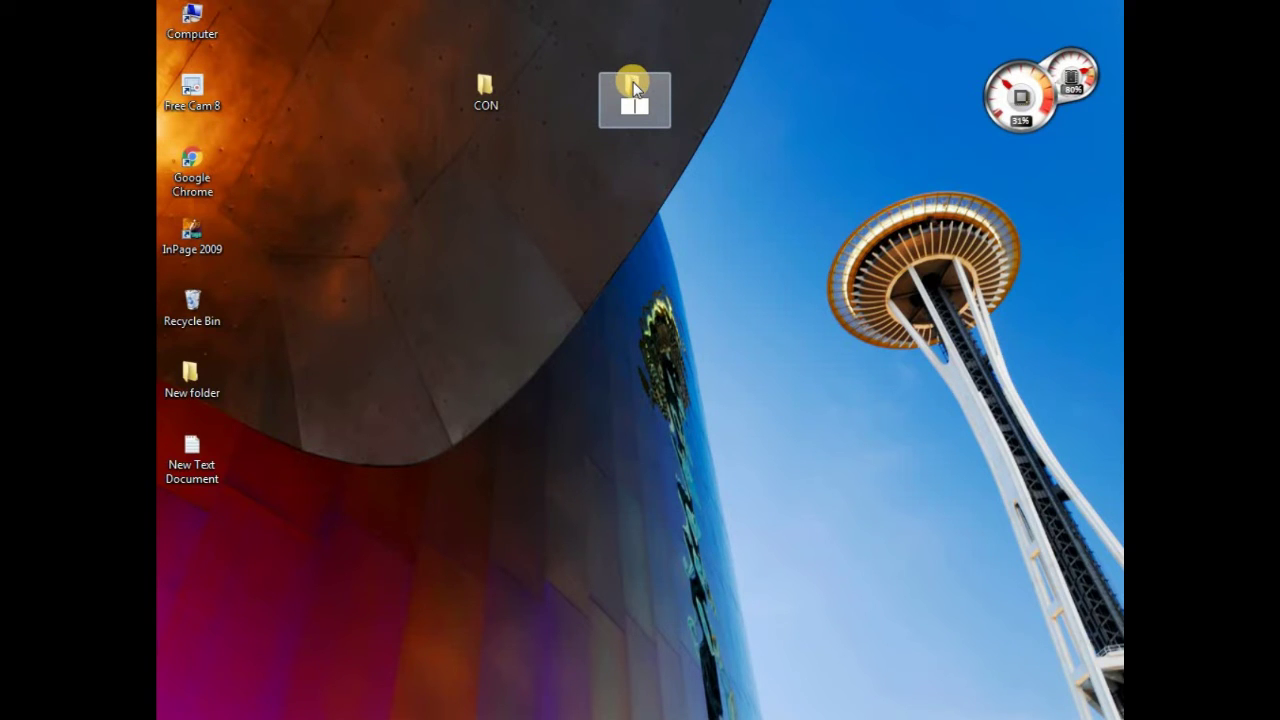
key(Return)
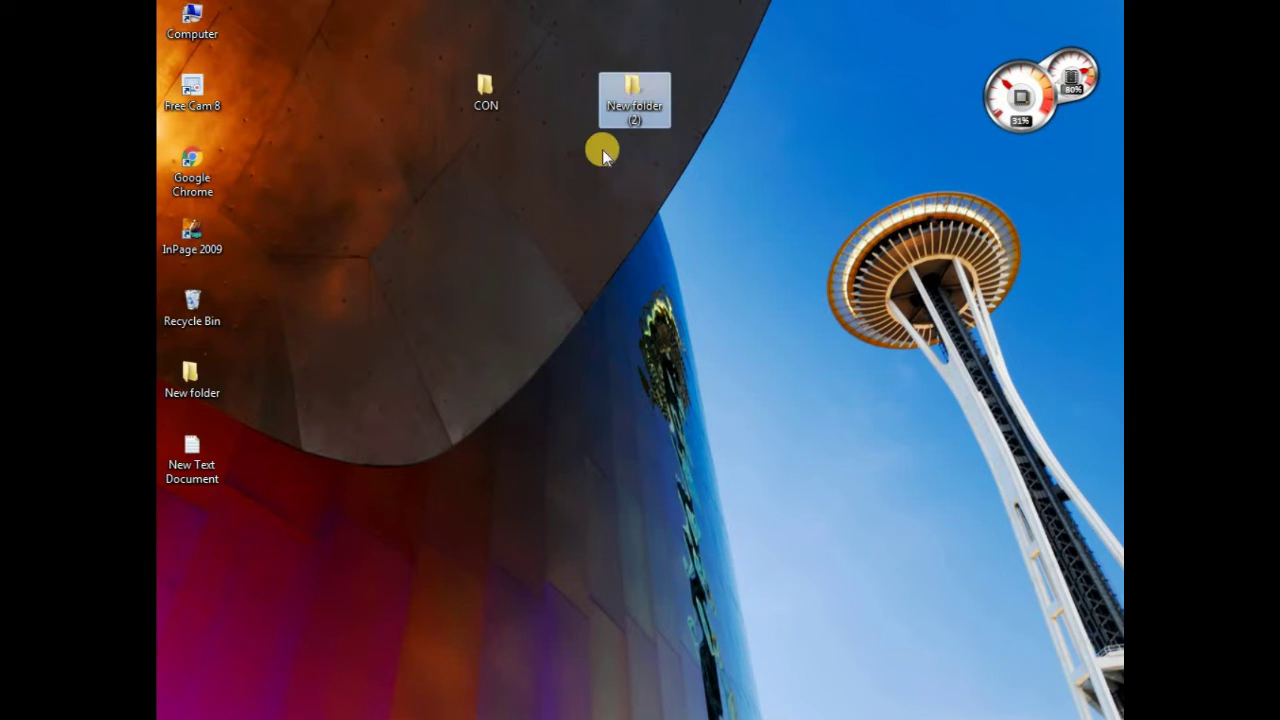
click(629, 110)
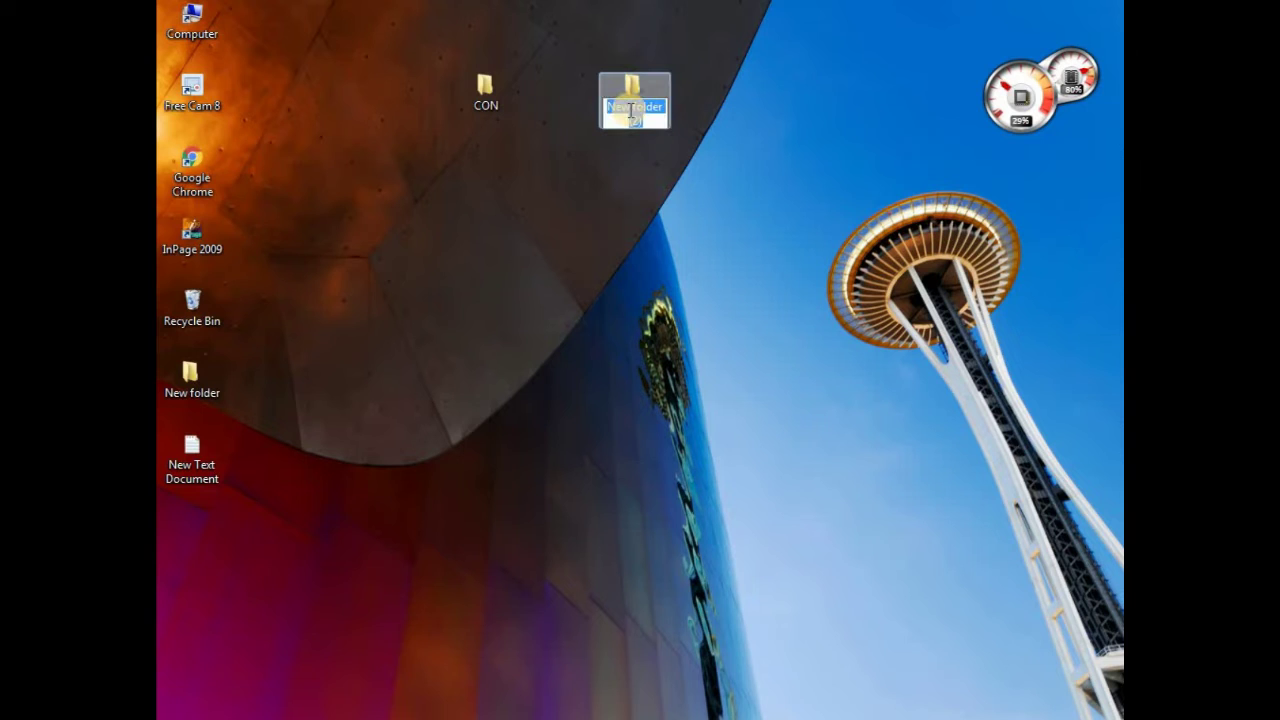
key(BackSpace)
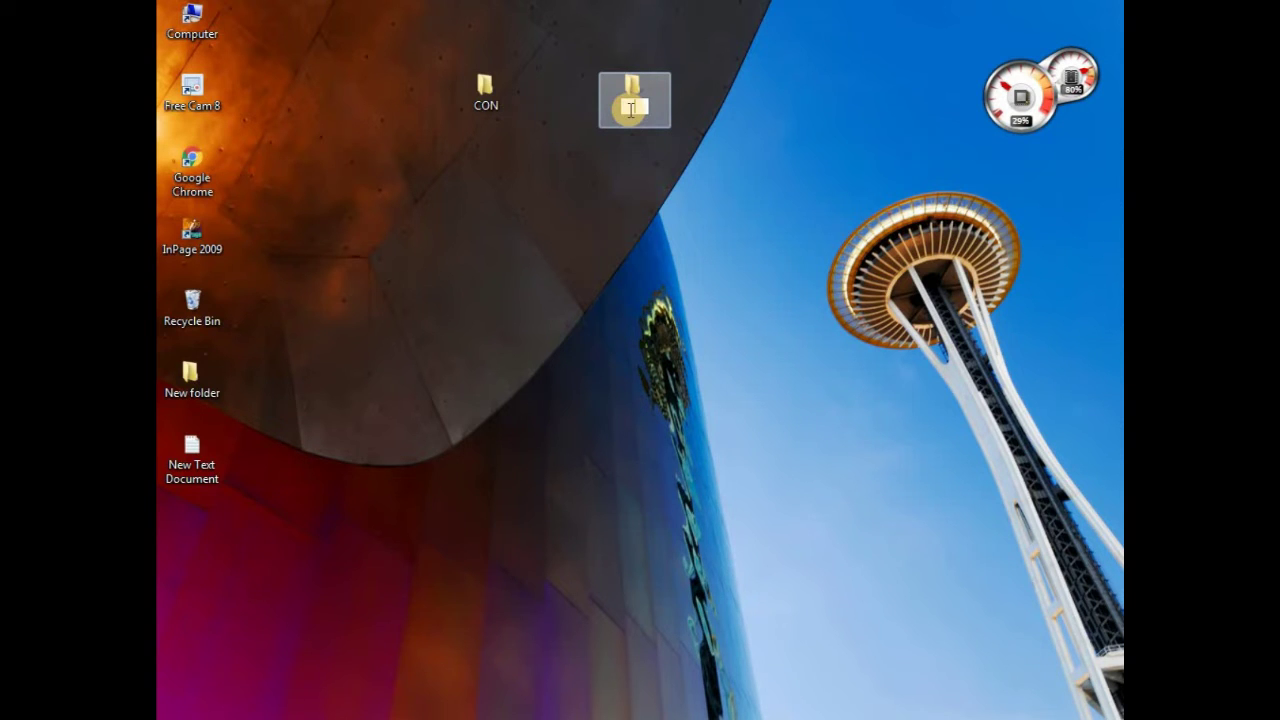
key(Return)
- Rename the new folder beside CON with a blank, invisible name
click(636, 106)
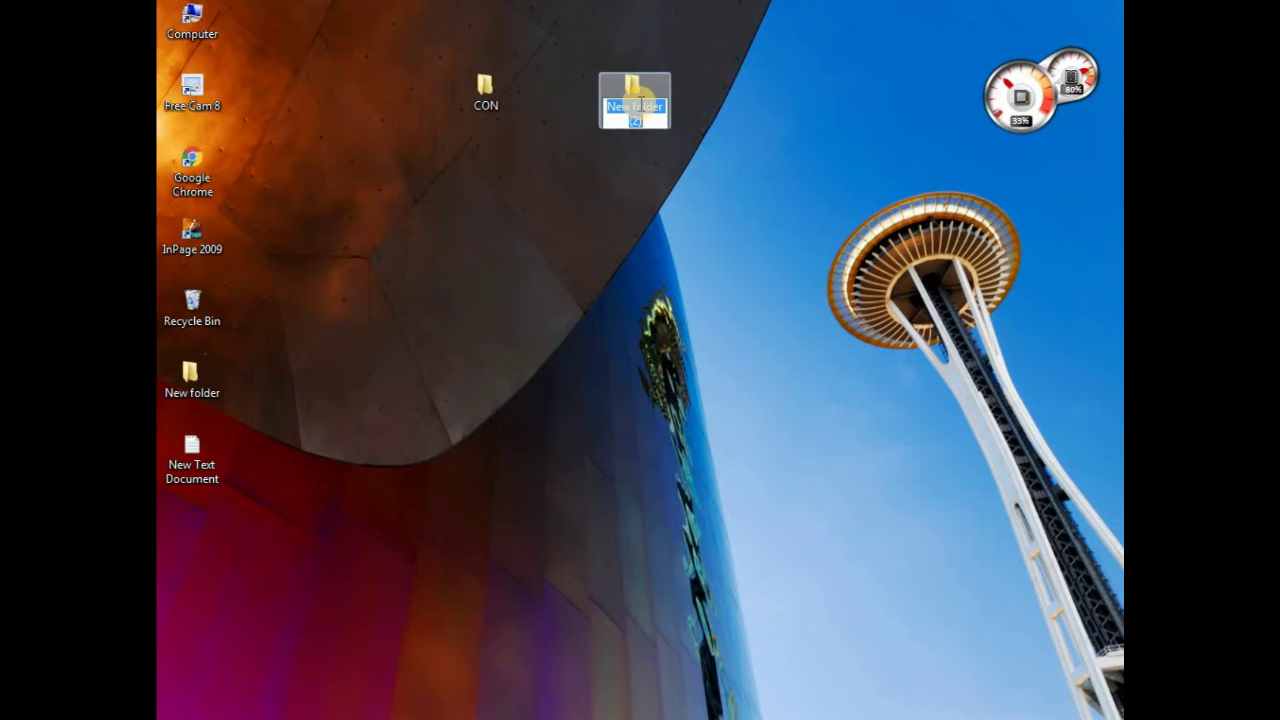
key(BackSpace)
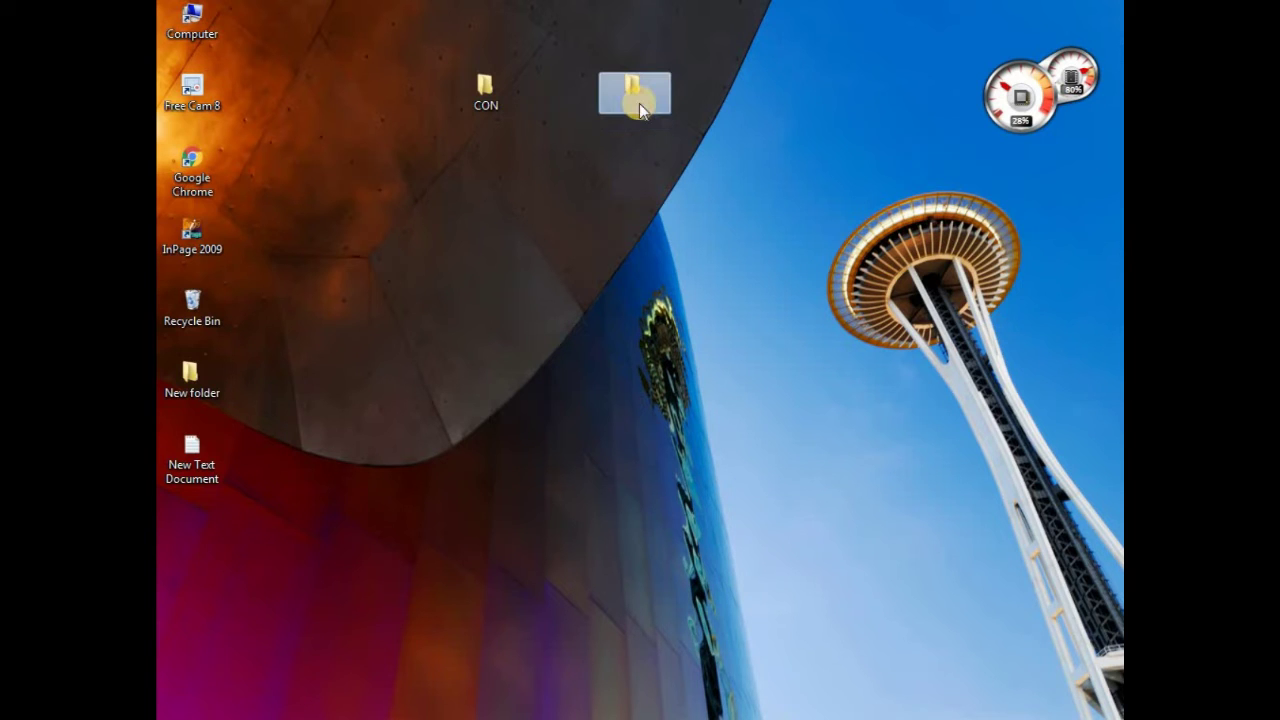
right_click(503, 206)
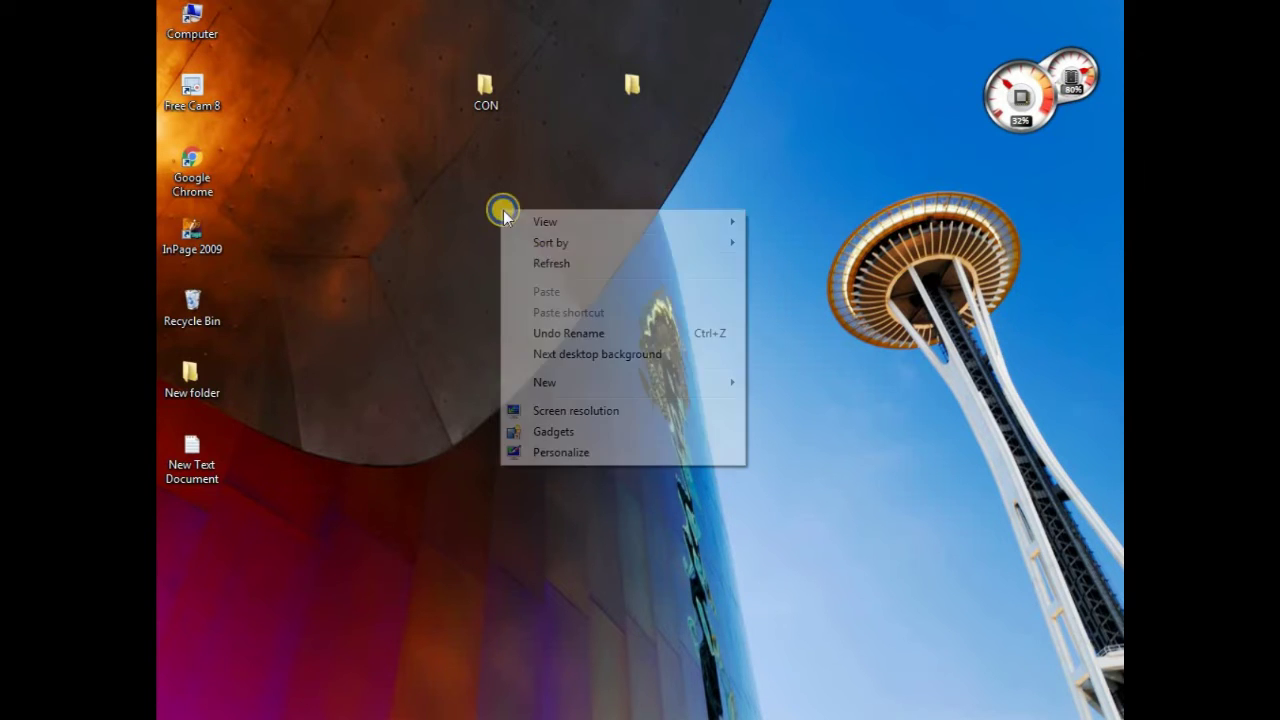
key(e)
right_click(519, 211)
click(557, 265)
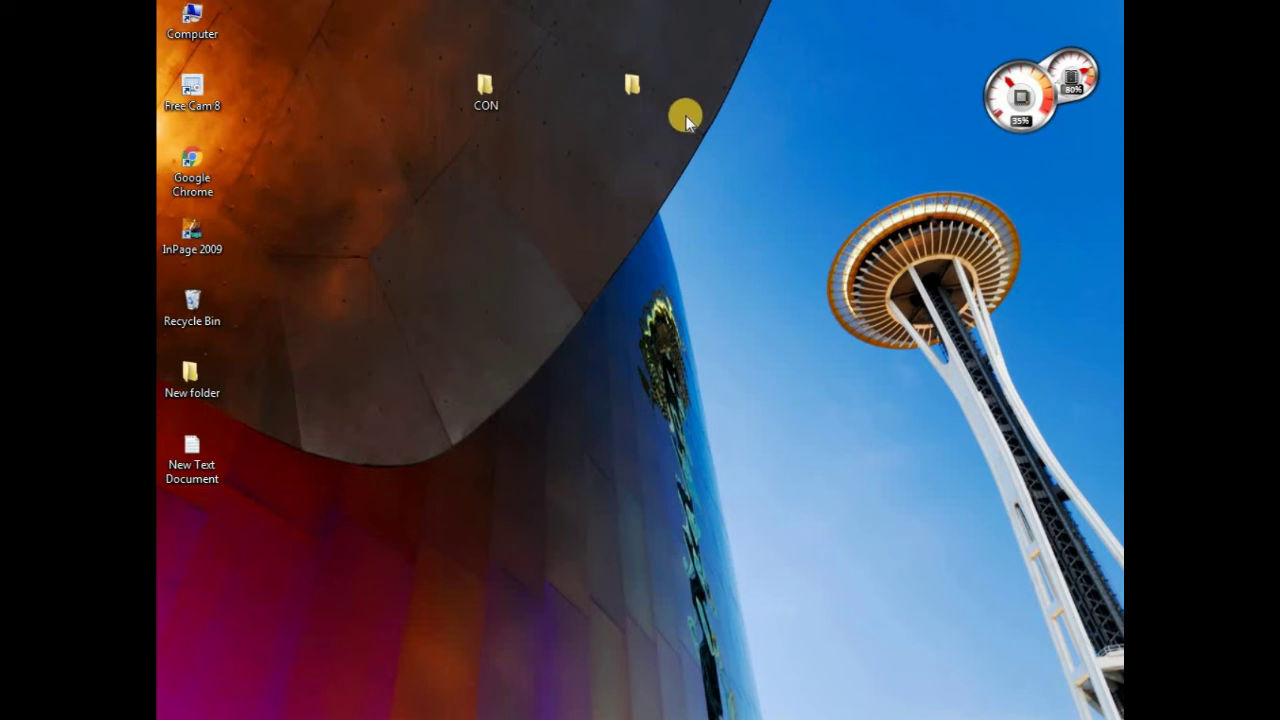
right_click(518, 194)
click(565, 248)
right_click(468, 145)
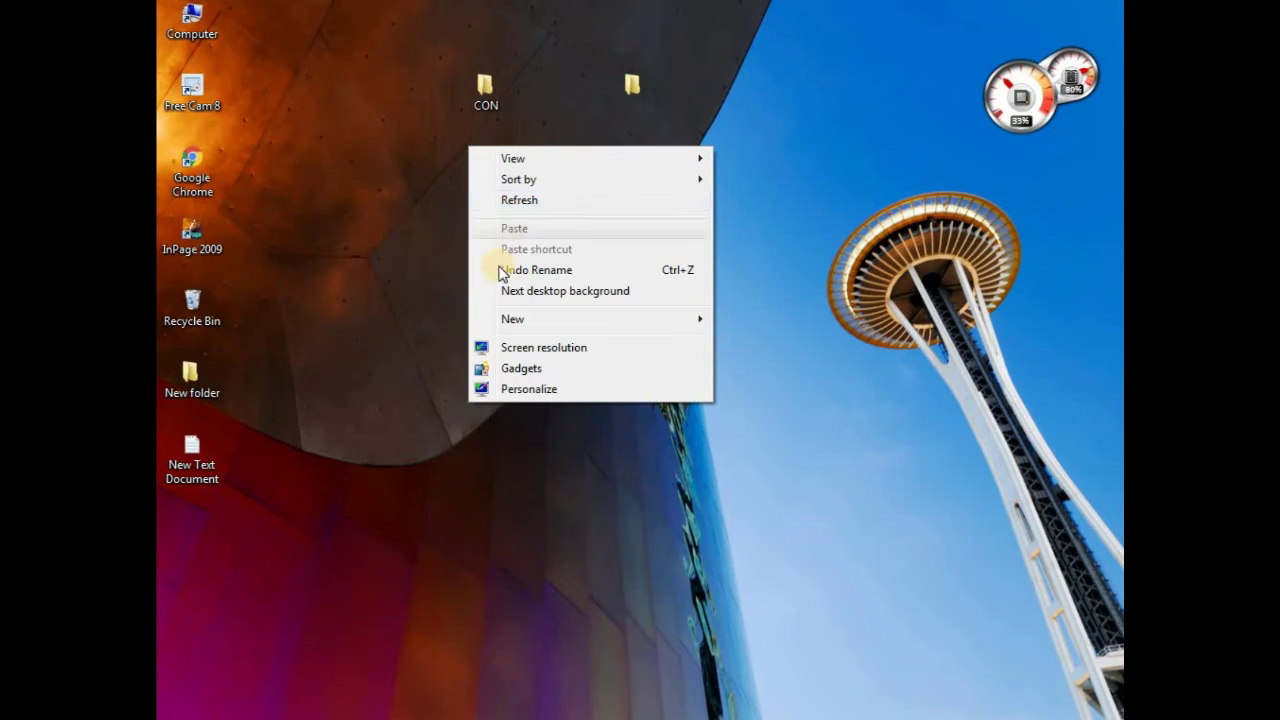
right_click(341, 287)
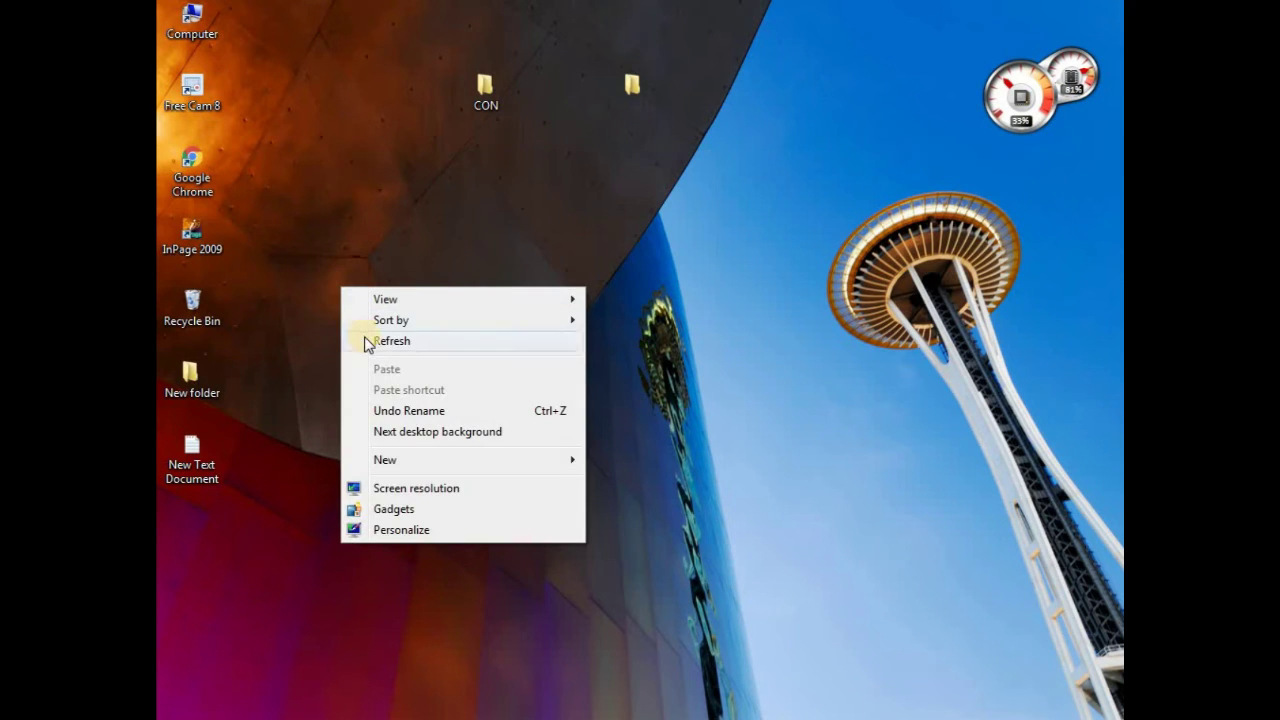
- Create another new folder on the desktop, below and to the side of the CON folder
mouse_move(397, 466)
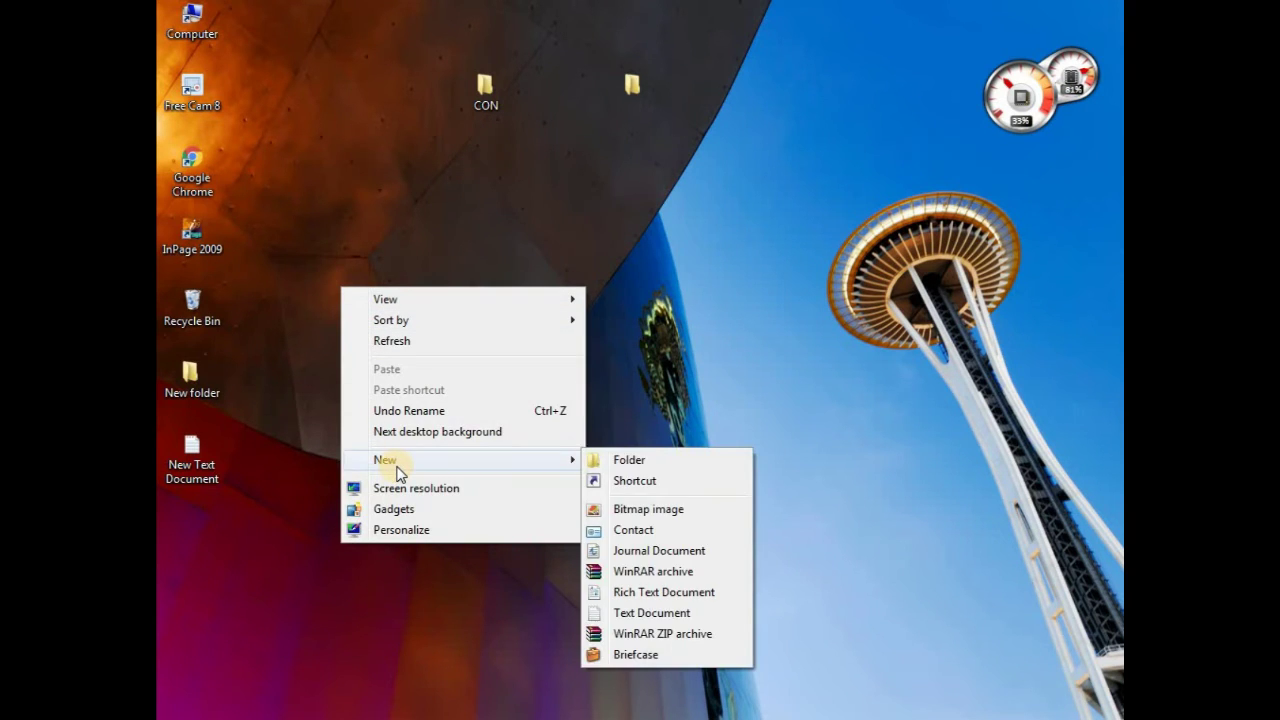
click(626, 461)
click(352, 336)
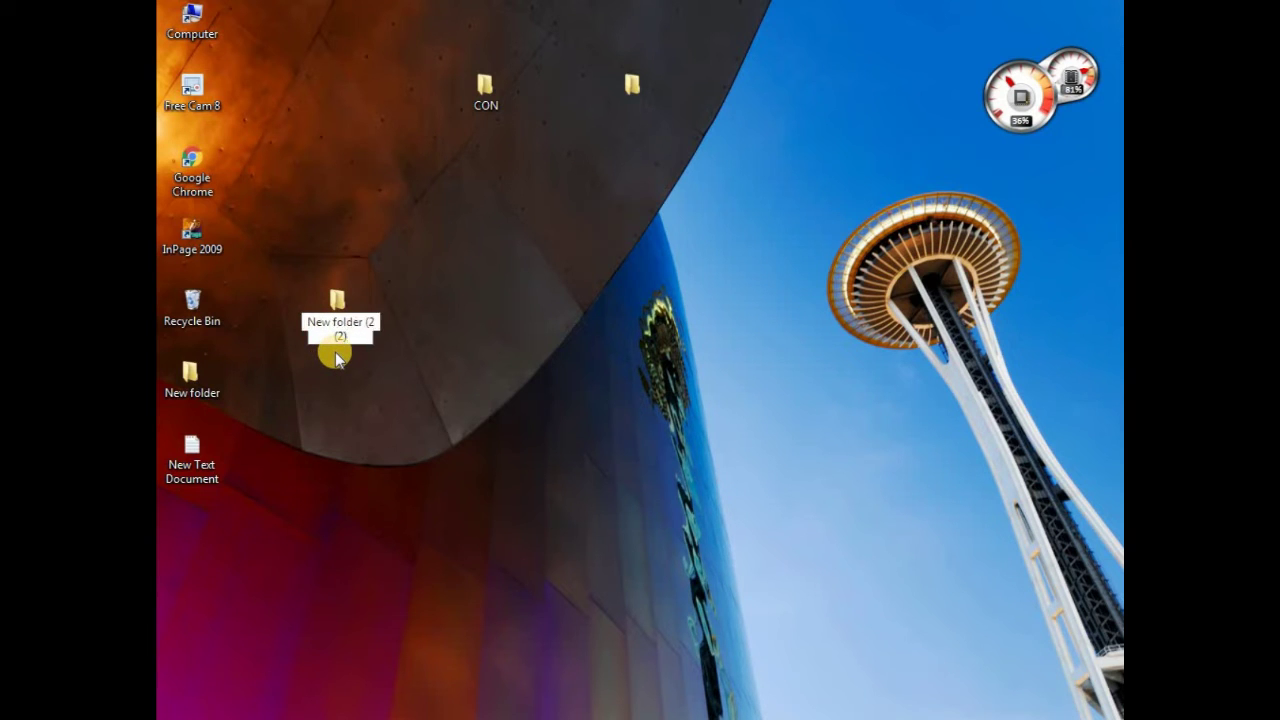
- Try naming the new folder New folder, then with the same blank name as the invisible-name folder, declining each merge
key(BackSpace)
key(BackSpace)
key(BackSpace)
key(BackSpace)
key(Return)
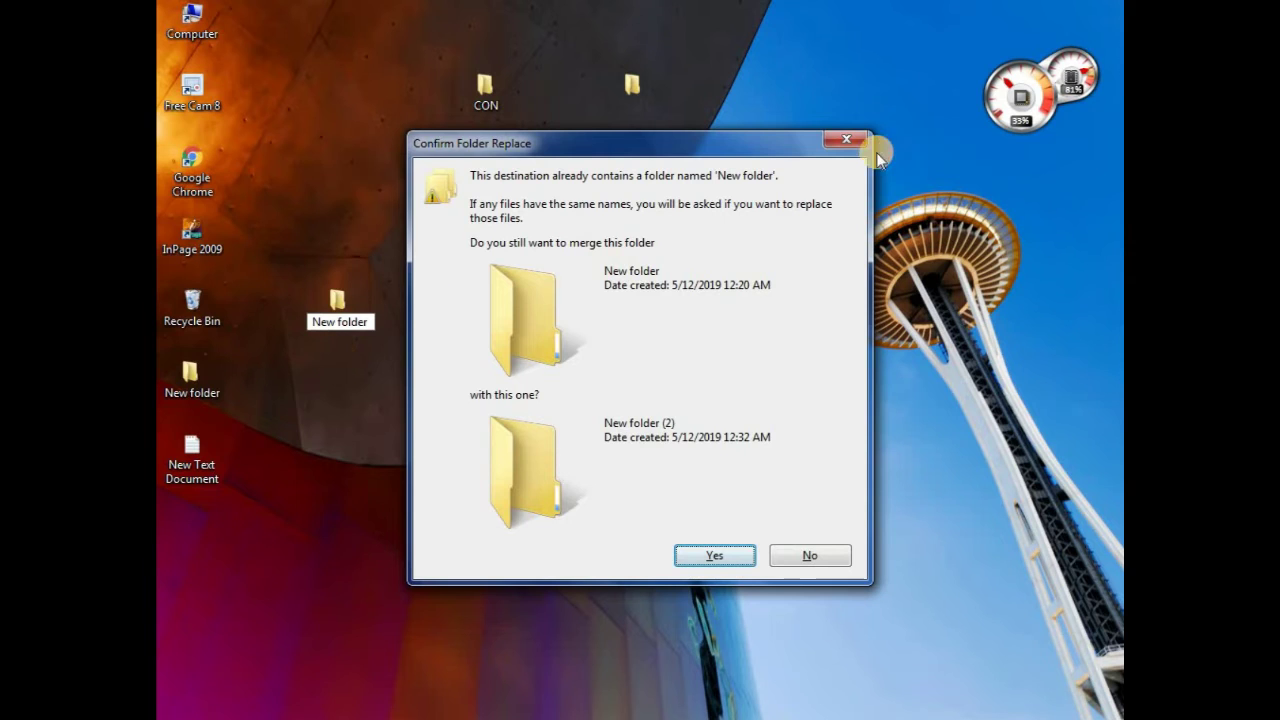
click(846, 139)
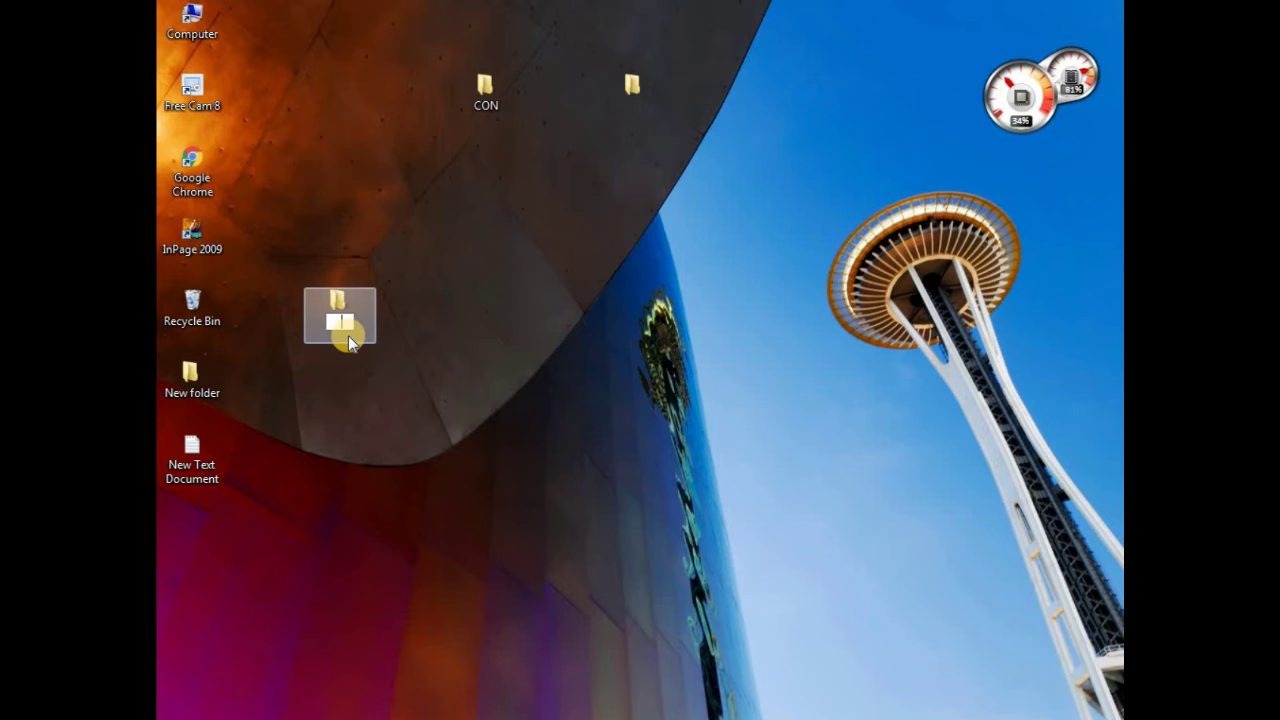
key(Return)
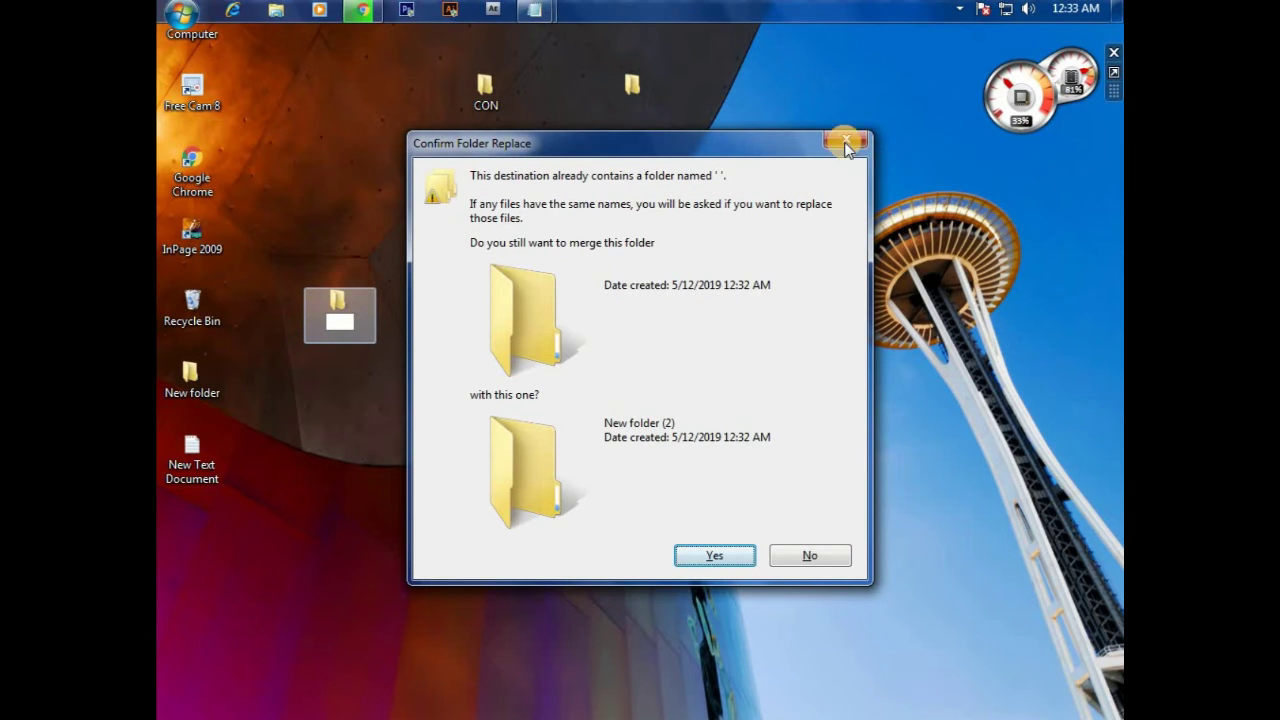
click(846, 139)
- Rename the new folder to New folder followed by an invisible blank character, duplicating the existing folder's visible name
click(341, 335)
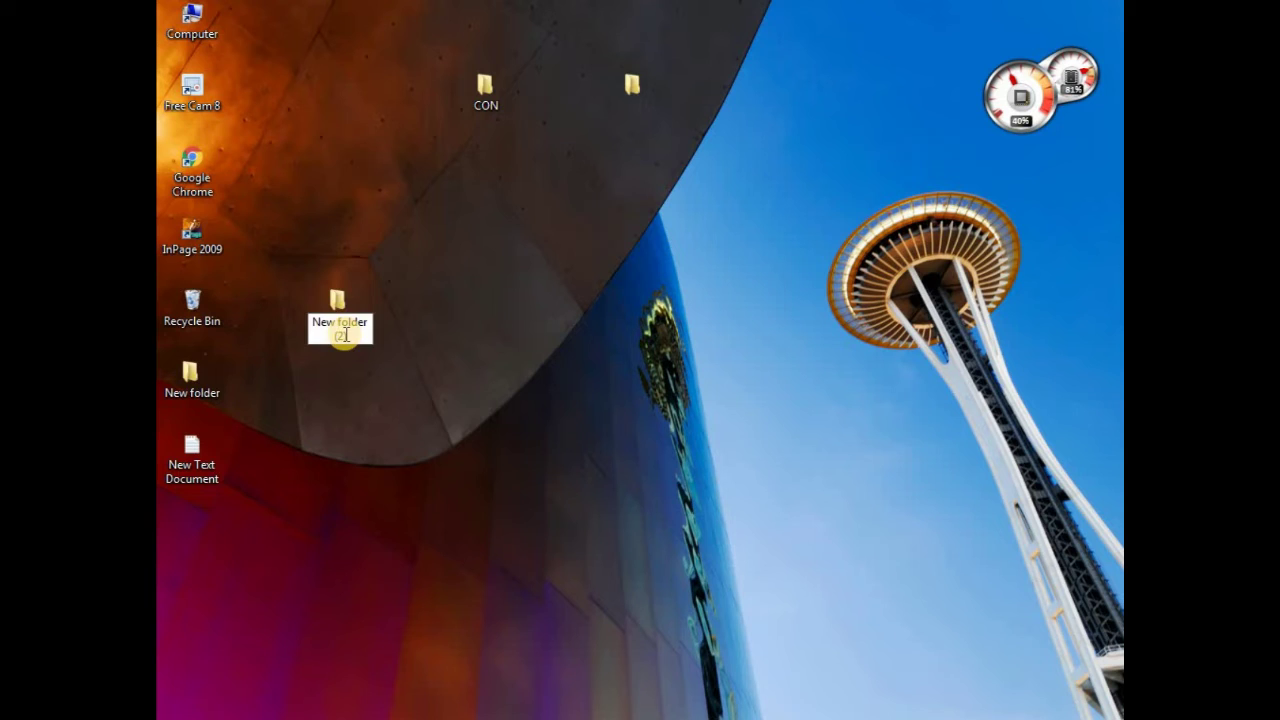
key(BackSpace)
key(BackSpace)
key(BackSpace)
key(BackSpace)
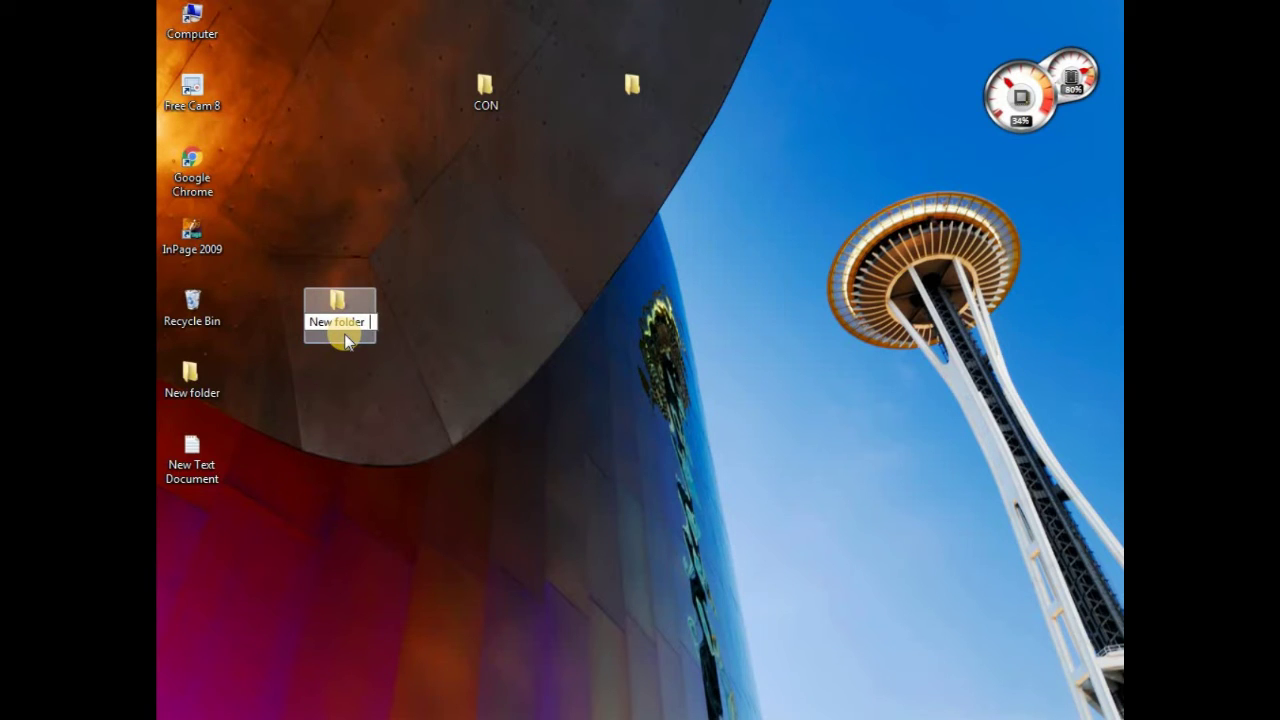
key(Return)
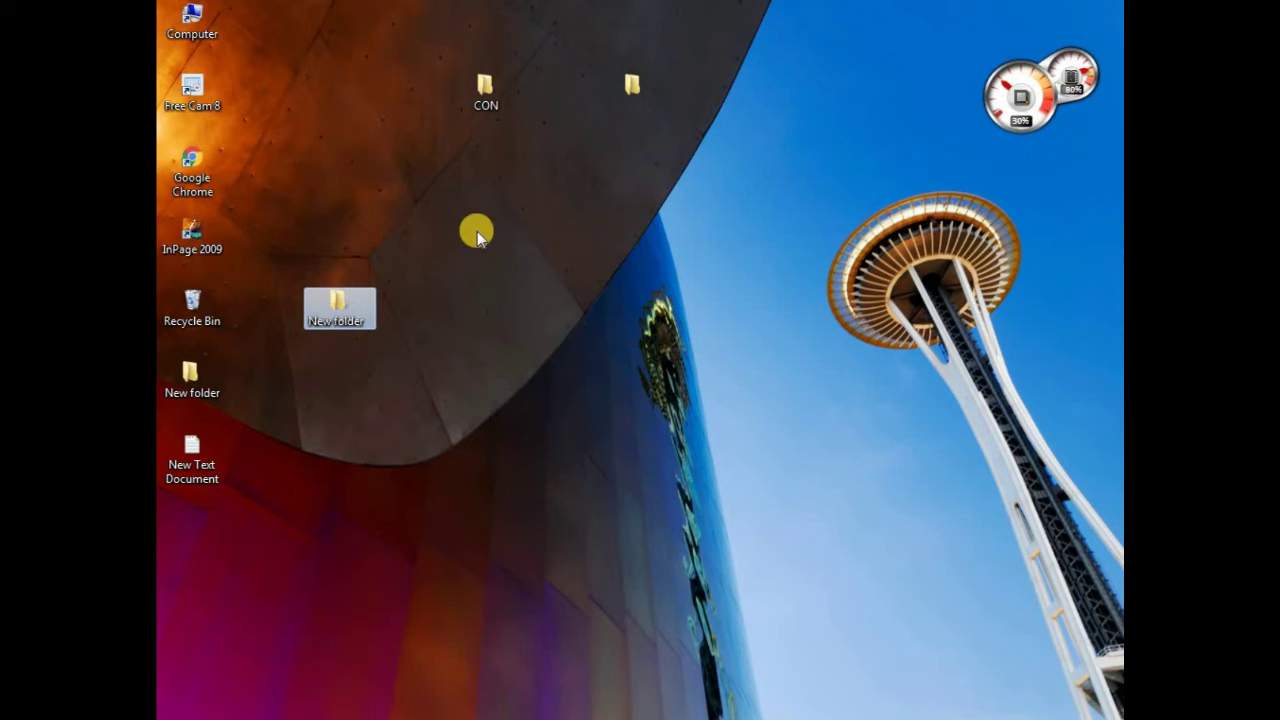
right_click(500, 196)
click(531, 249)
right_click(521, 169)
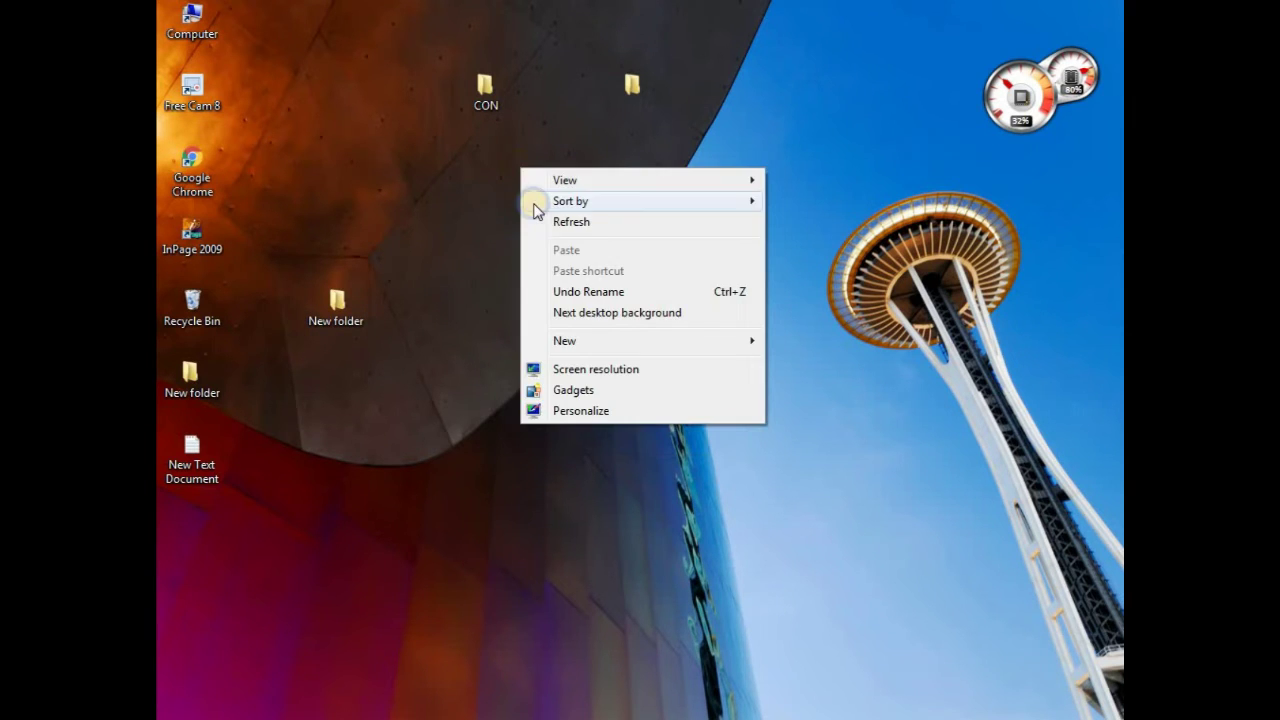
click(546, 224)
right_click(461, 188)
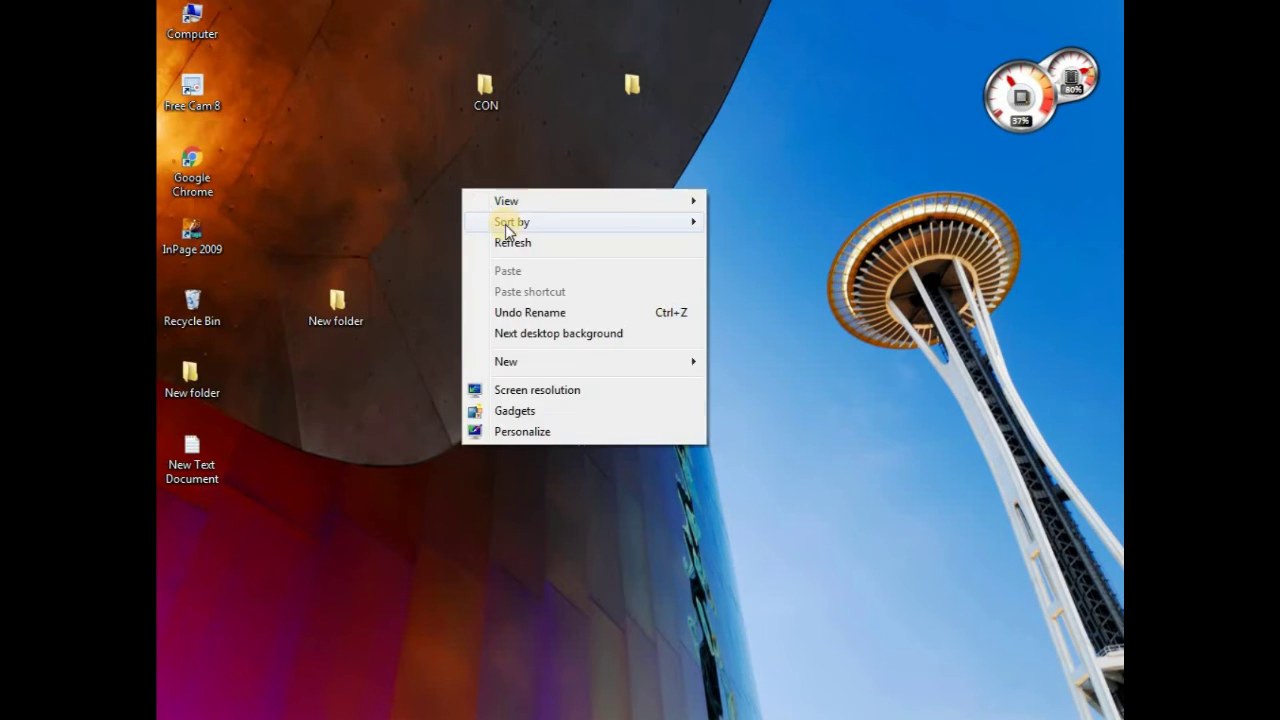
click(516, 247)
right_click(618, 164)
click(657, 214)
right_click(618, 175)
click(649, 221)
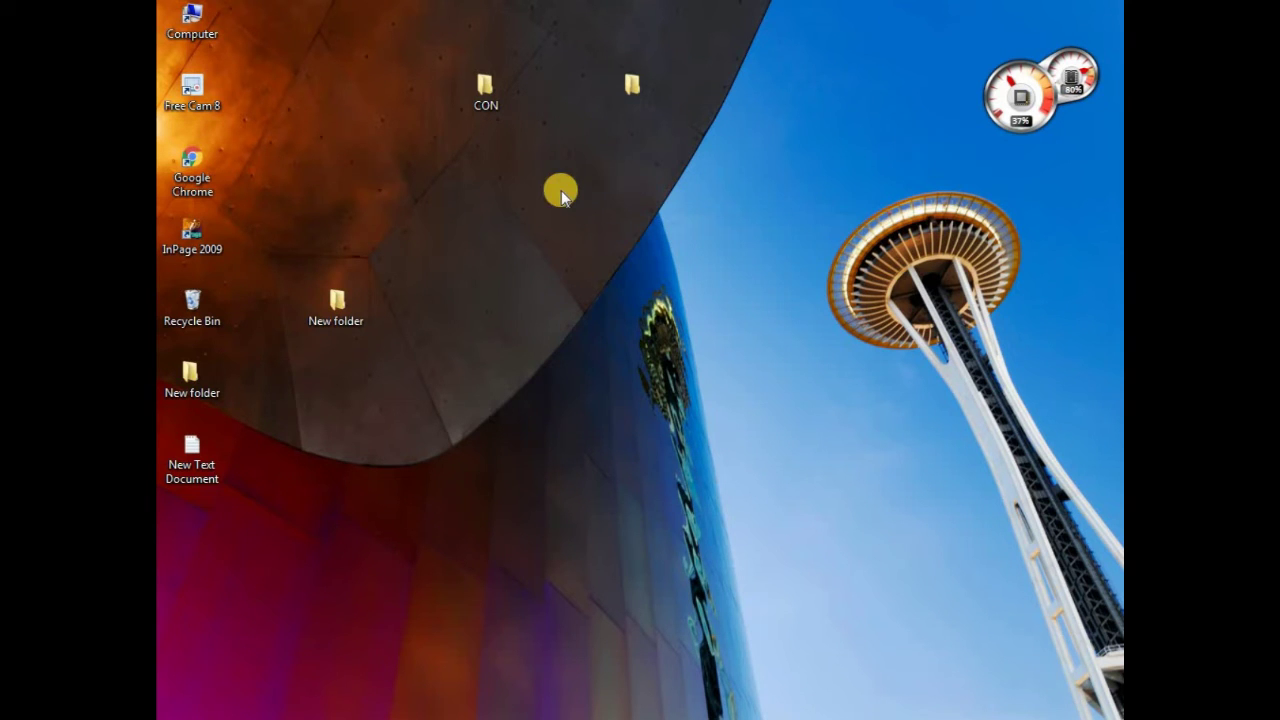
- Line up the duplicate New folder, CON and blank-named folders in one column beside the first column of desktop icons and refresh the desktop
drag(338, 305, 322, 122)
drag(481, 112, 341, 182)
ctrl+click(626, 93)
drag(626, 93, 349, 206)
drag(464, 87, 326, 163)
right_click(689, 103)
click(716, 157)
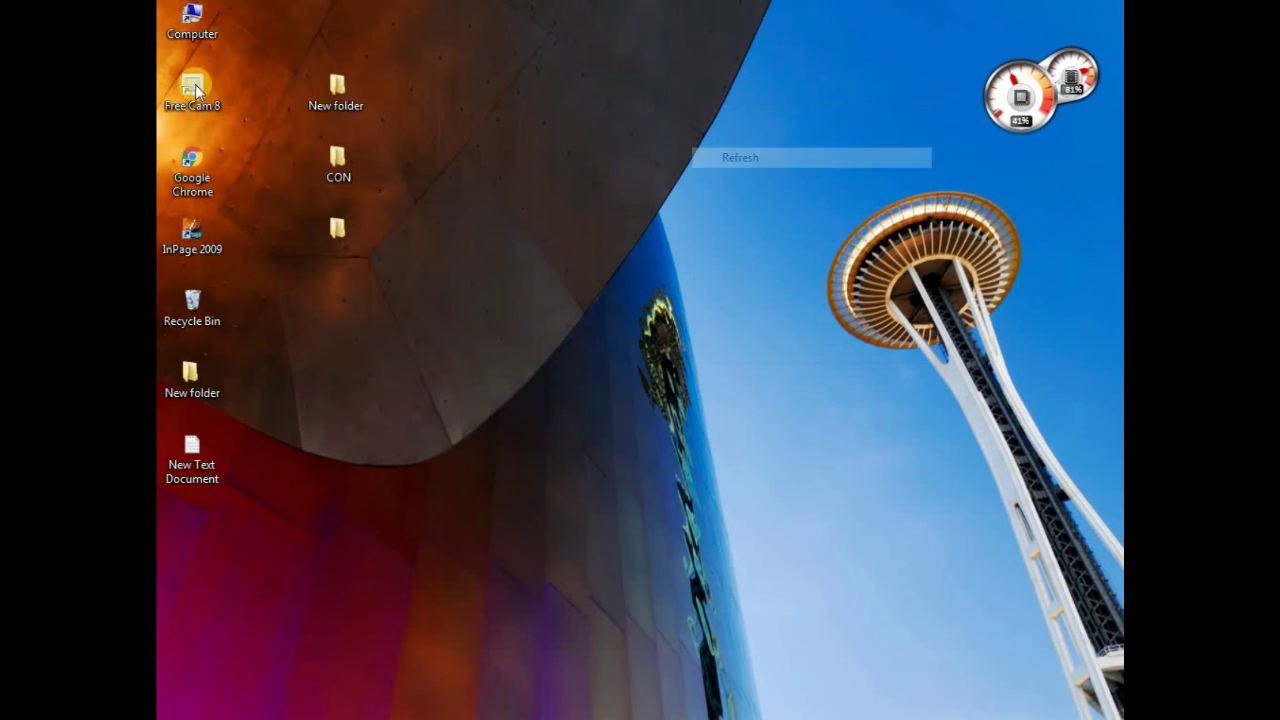
- Switch to Snipping Tool and capture a rectangular snip of the desktop area containing the three trick folders
click(181, 14)
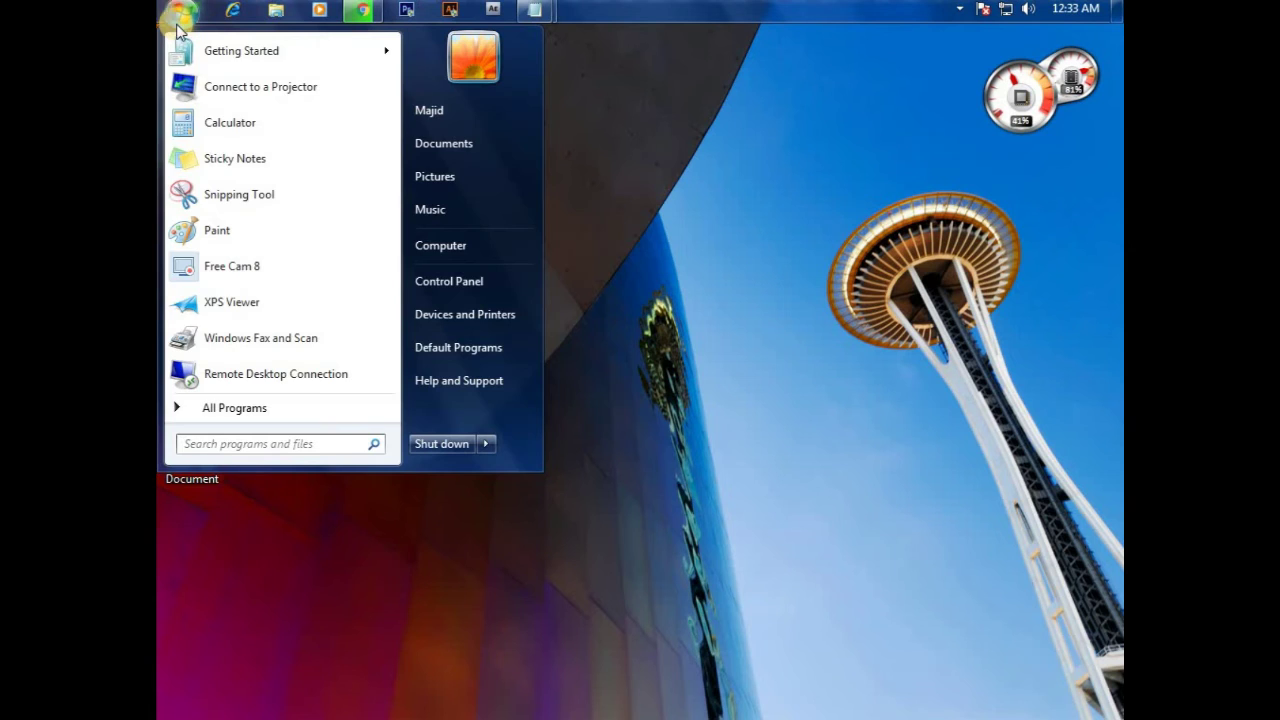
click(219, 190)
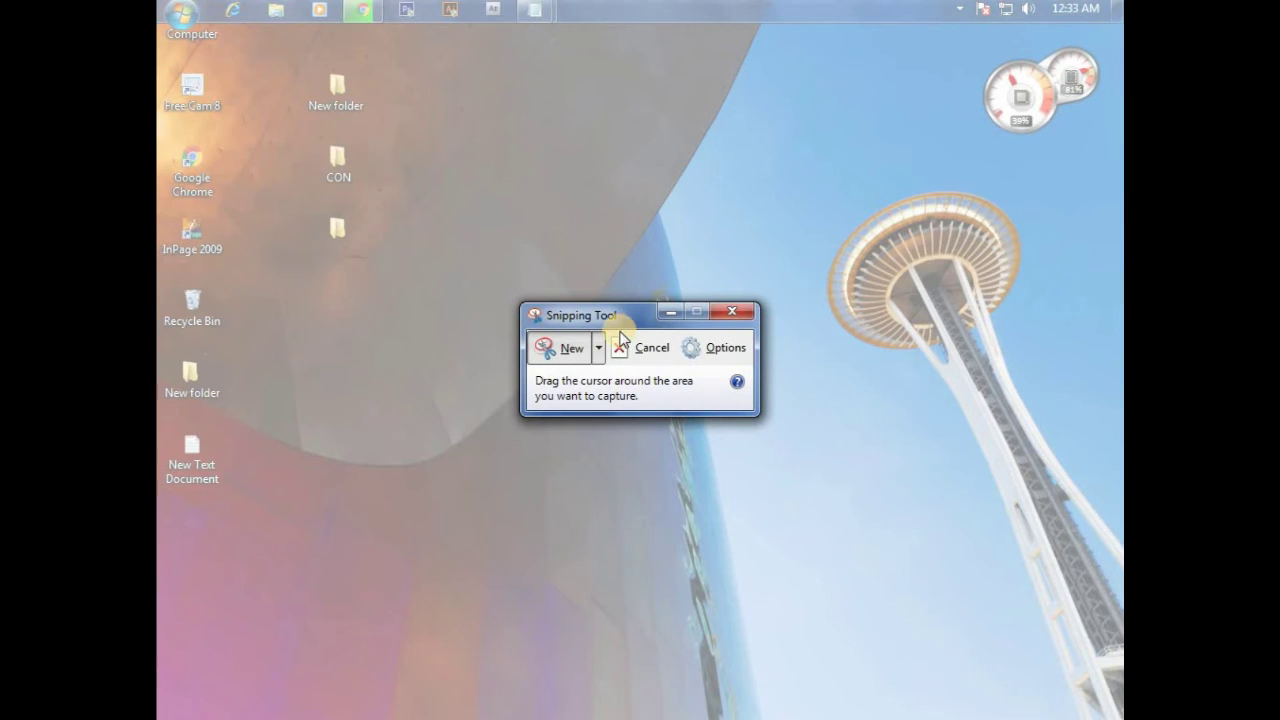
drag(615, 312, 951, 290)
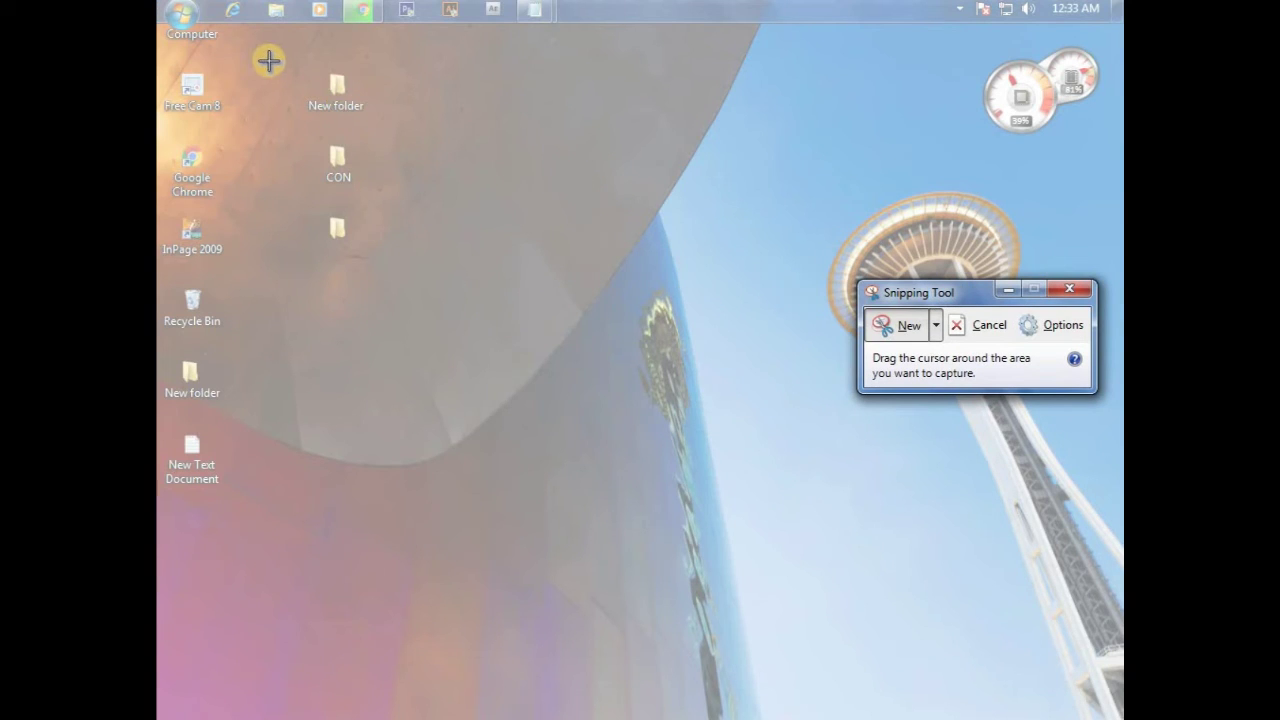
drag(268, 57, 841, 335)
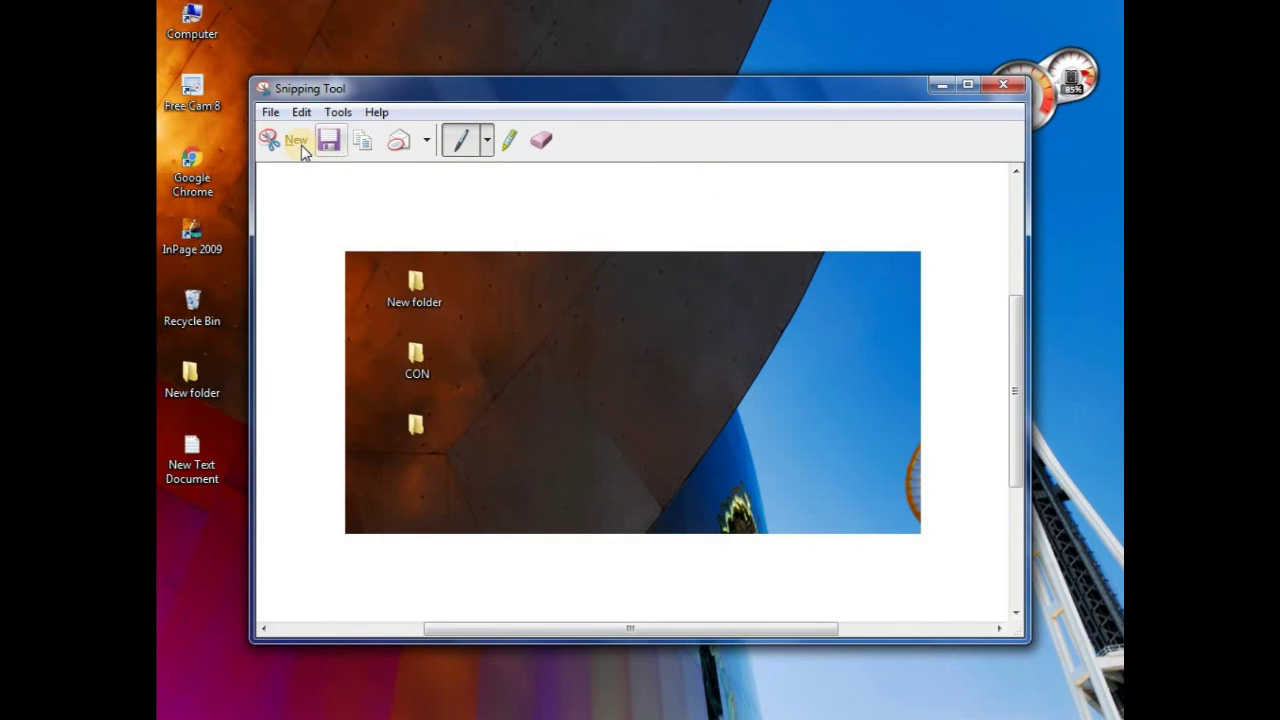
- Save the snip as Capture in PNG format in the Pictures library
click(330, 140)
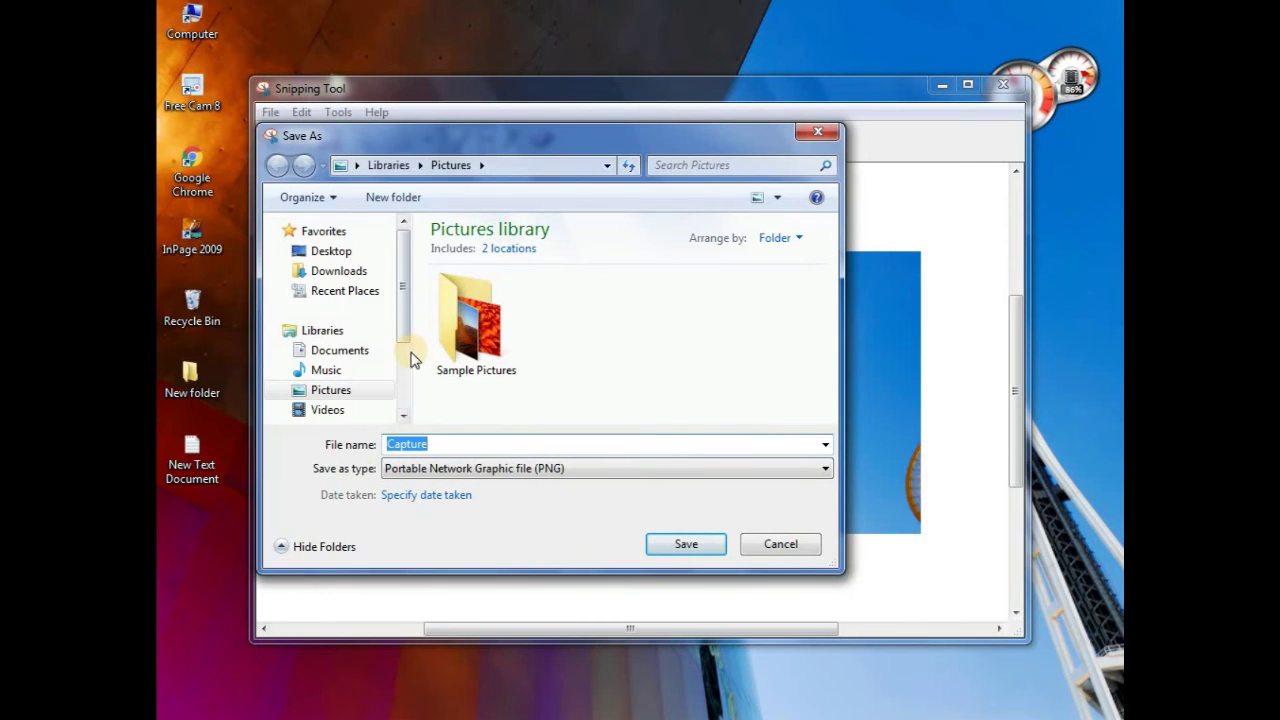
drag(590, 136, 593, 48)
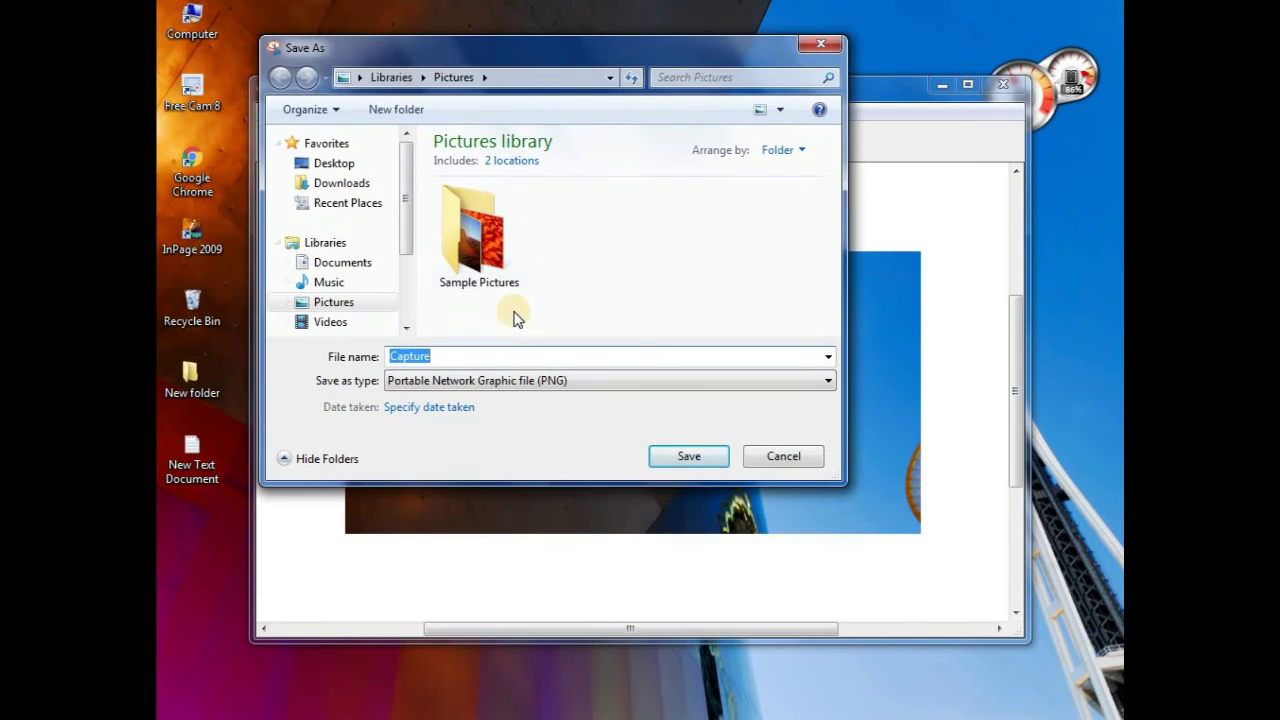
click(712, 462)
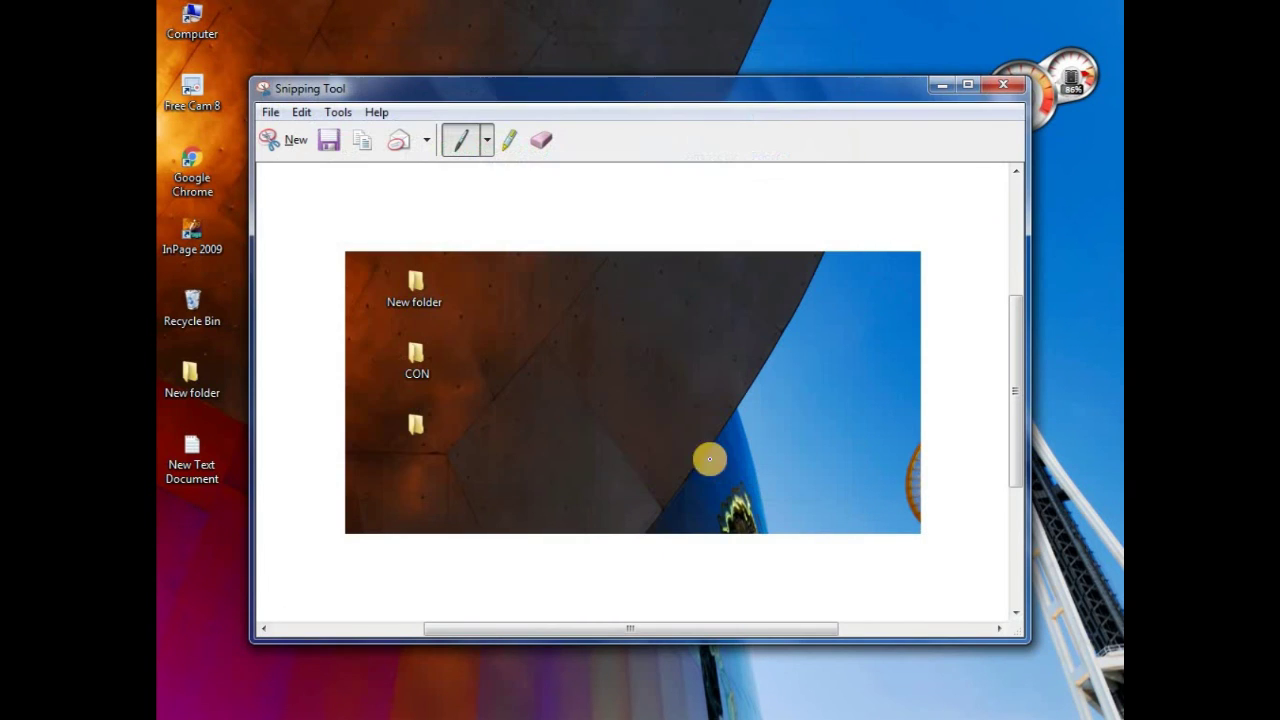
- Draw a freehand blue pen scribble over the snip and close Snipping Tool without saving the changes
mouse_move(712, 345)
mouse_down()
mouse_move(477, 360)
mouse_move(655, 402)
mouse_move(617, 469)
mouse_move(694, 414)
mouse_move(658, 399)
mouse_up()
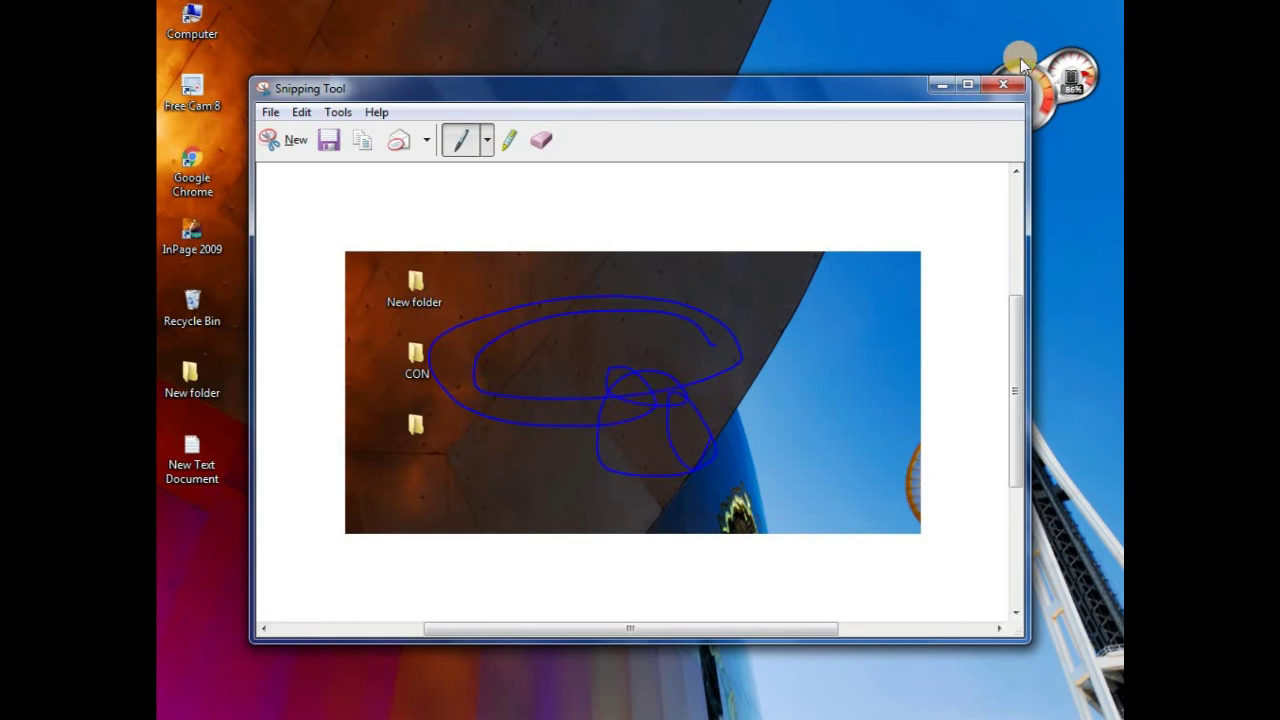
click(1003, 84)
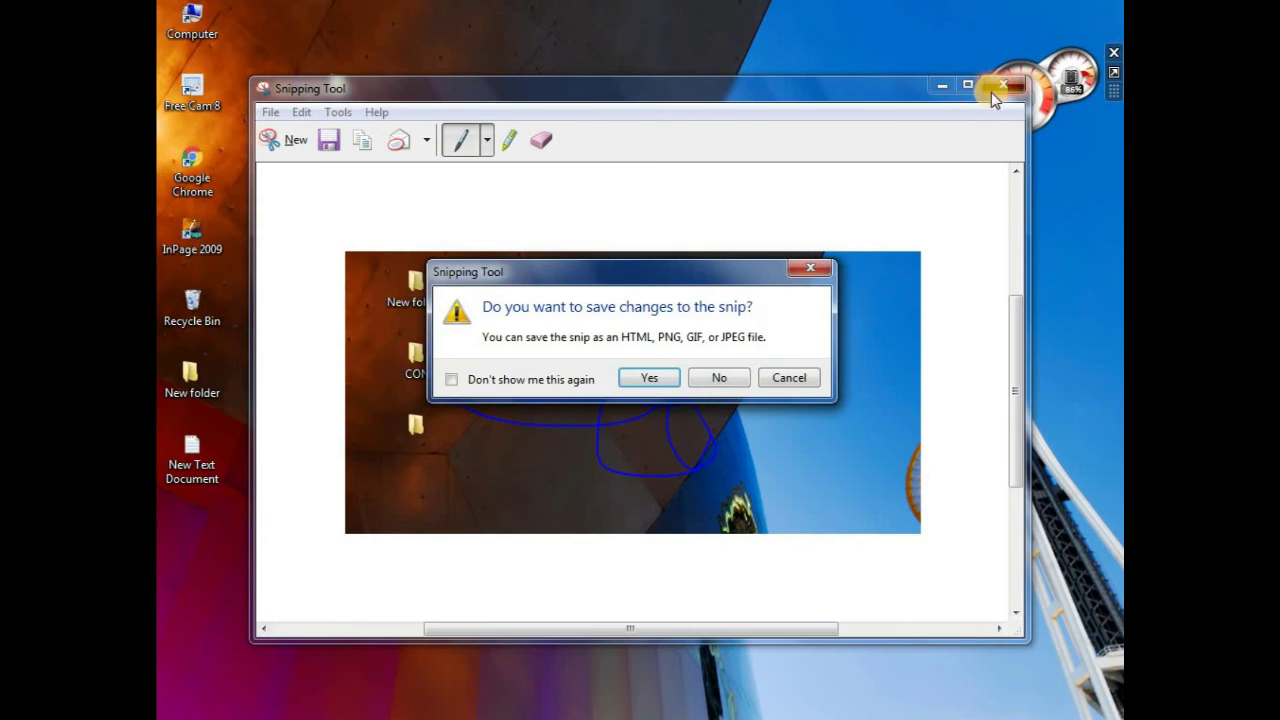
click(717, 378)
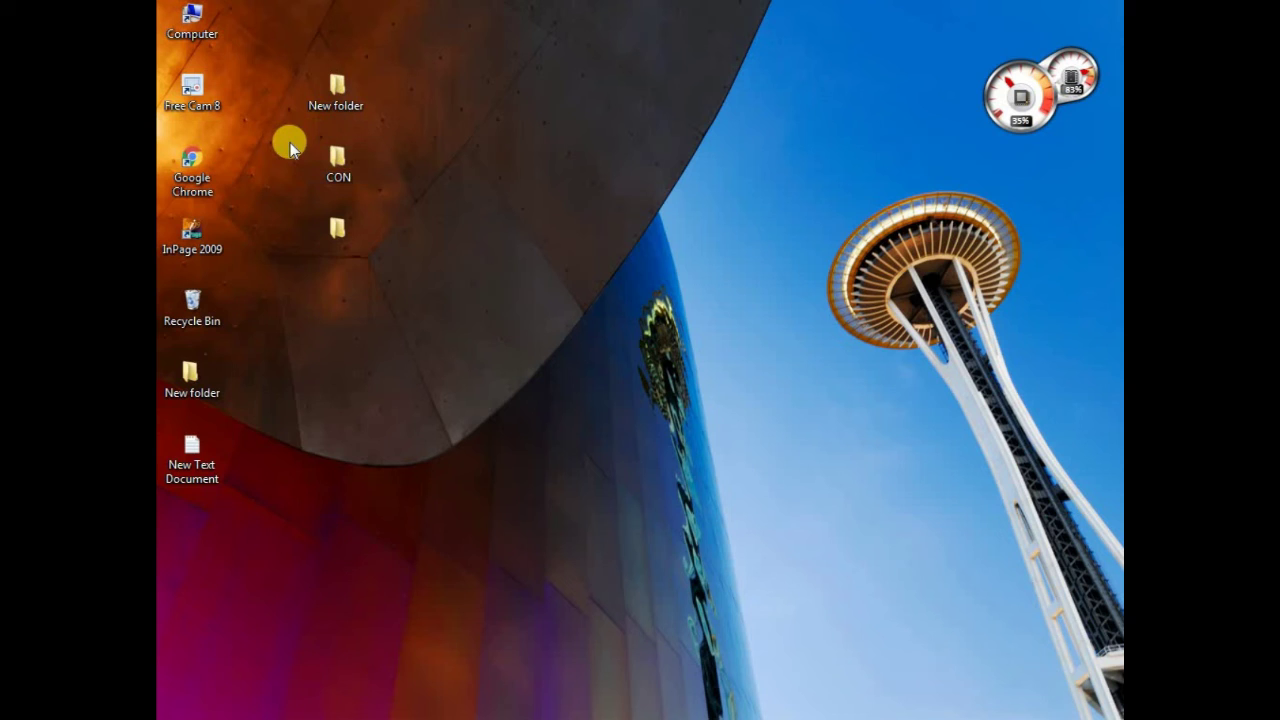
right_click(551, 137)
right_click(617, 197)
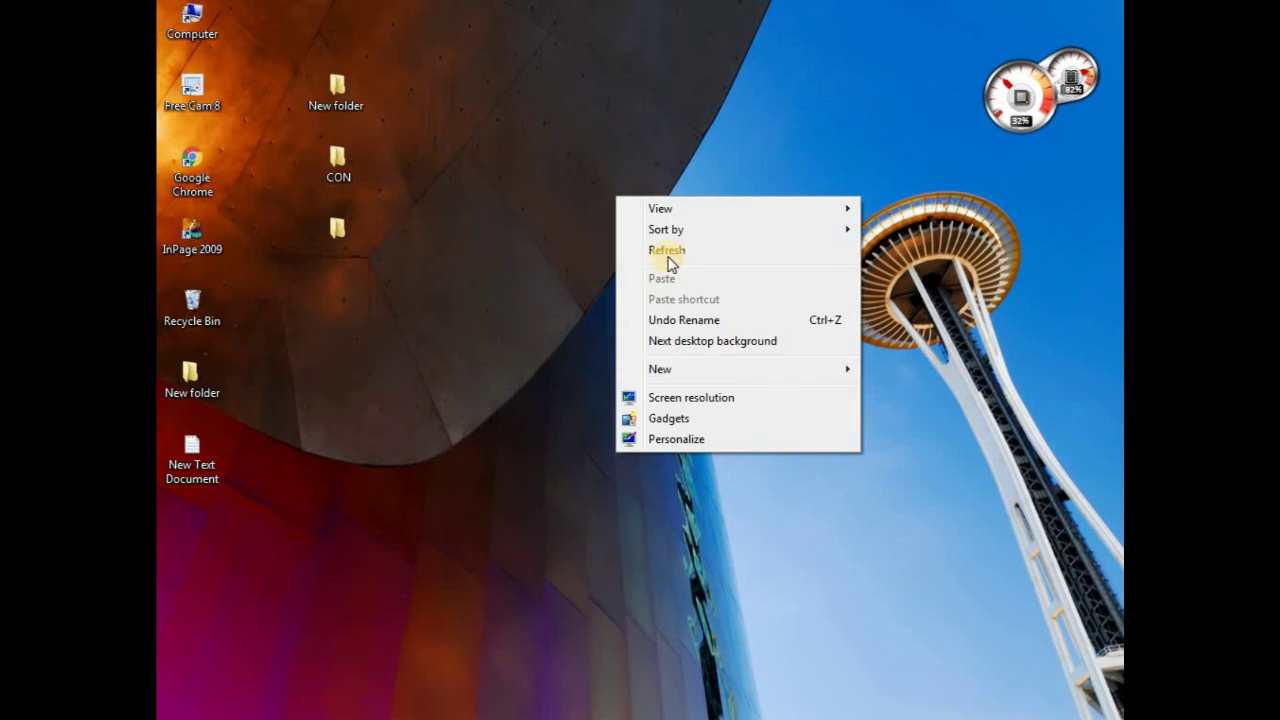
click(667, 252)
right_click(596, 77)
click(628, 130)
right_click(452, 100)
click(472, 148)
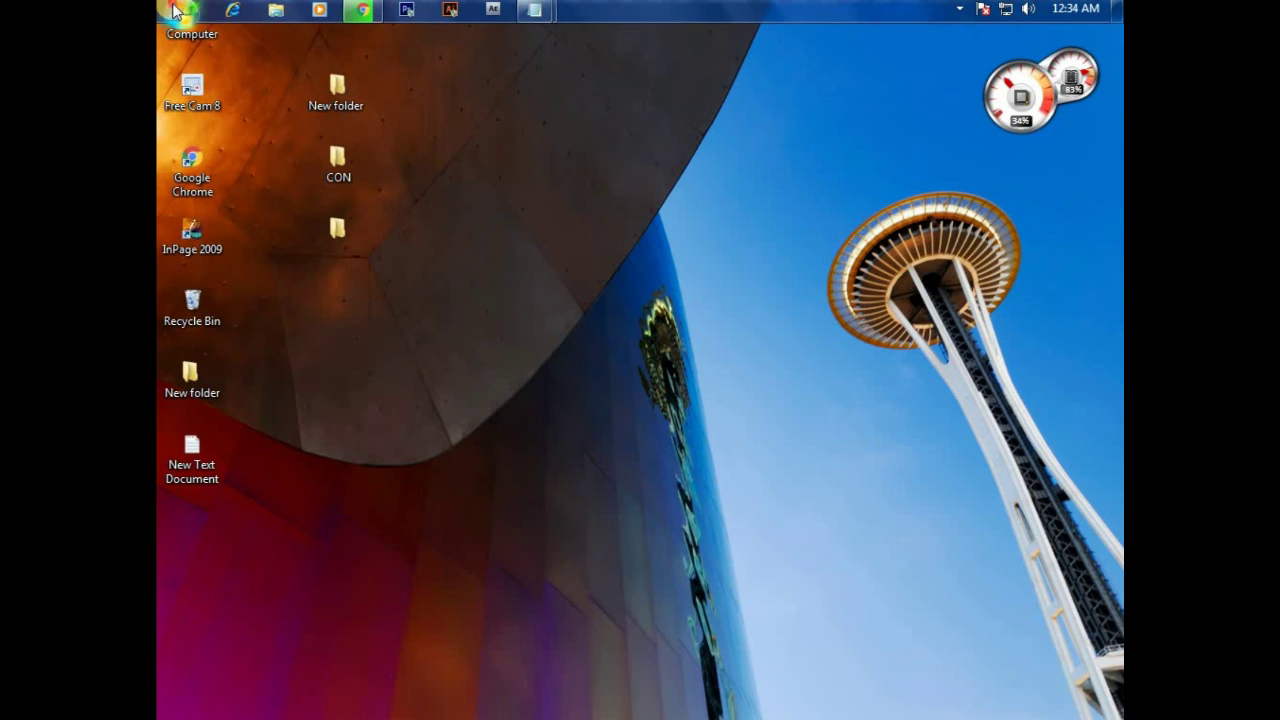
- Place a Sticky Notes shortcut on the desktop and open Sticky Notes from it
click(181, 13)
drag(263, 168, 689, 147)
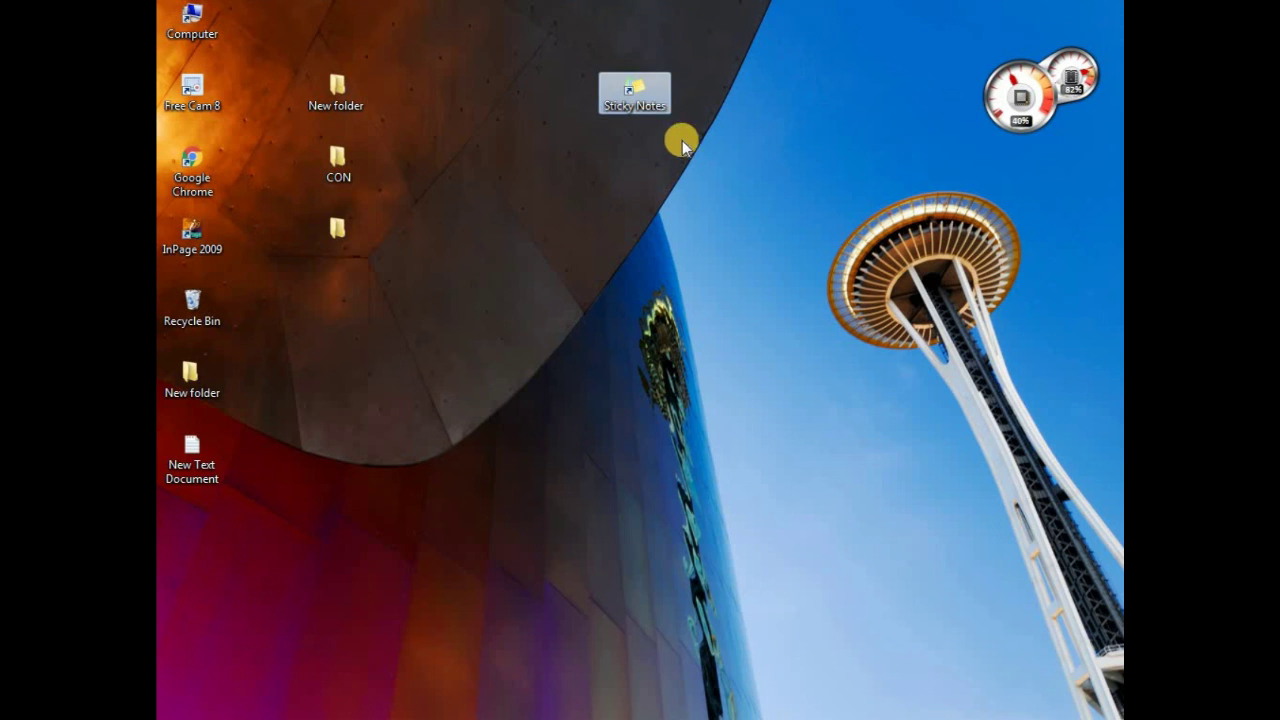
double_click(638, 89)
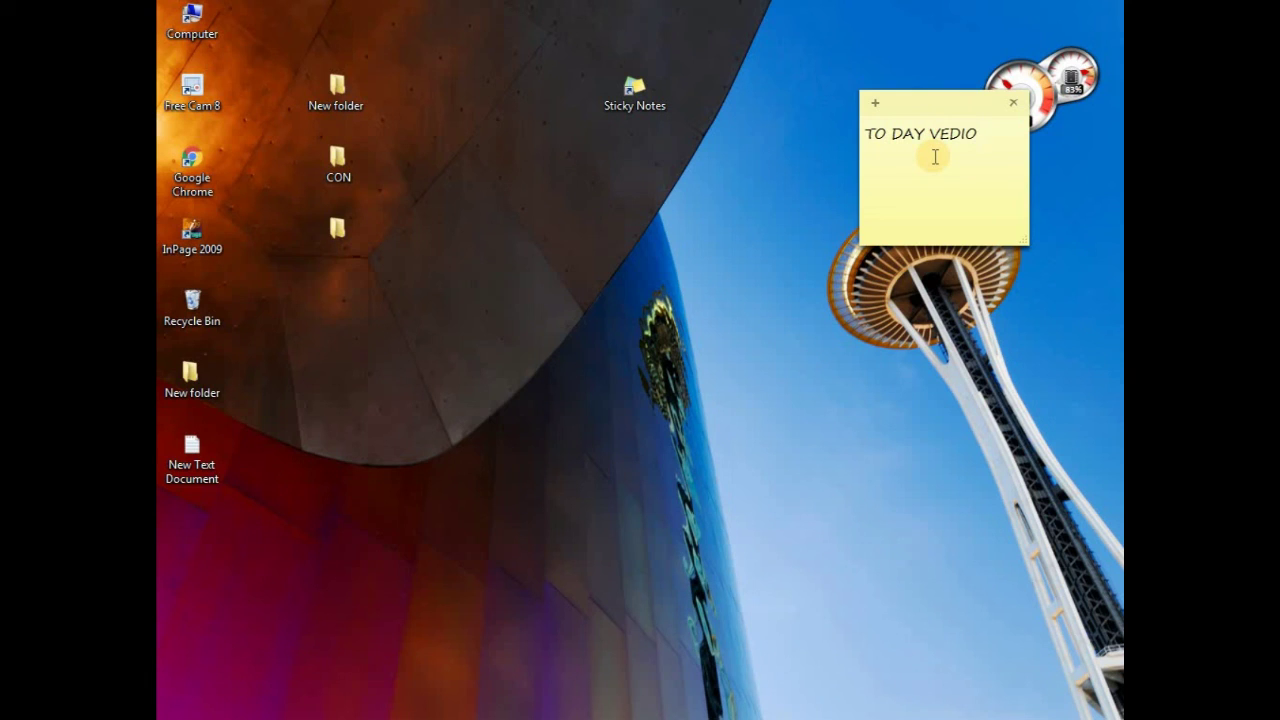
- Write TO DAY VEDIO IS ON HIDEN TRICKS OF COMPUTER on the sticky note and move it clear of the gauge gadget
text(N HIDEN)
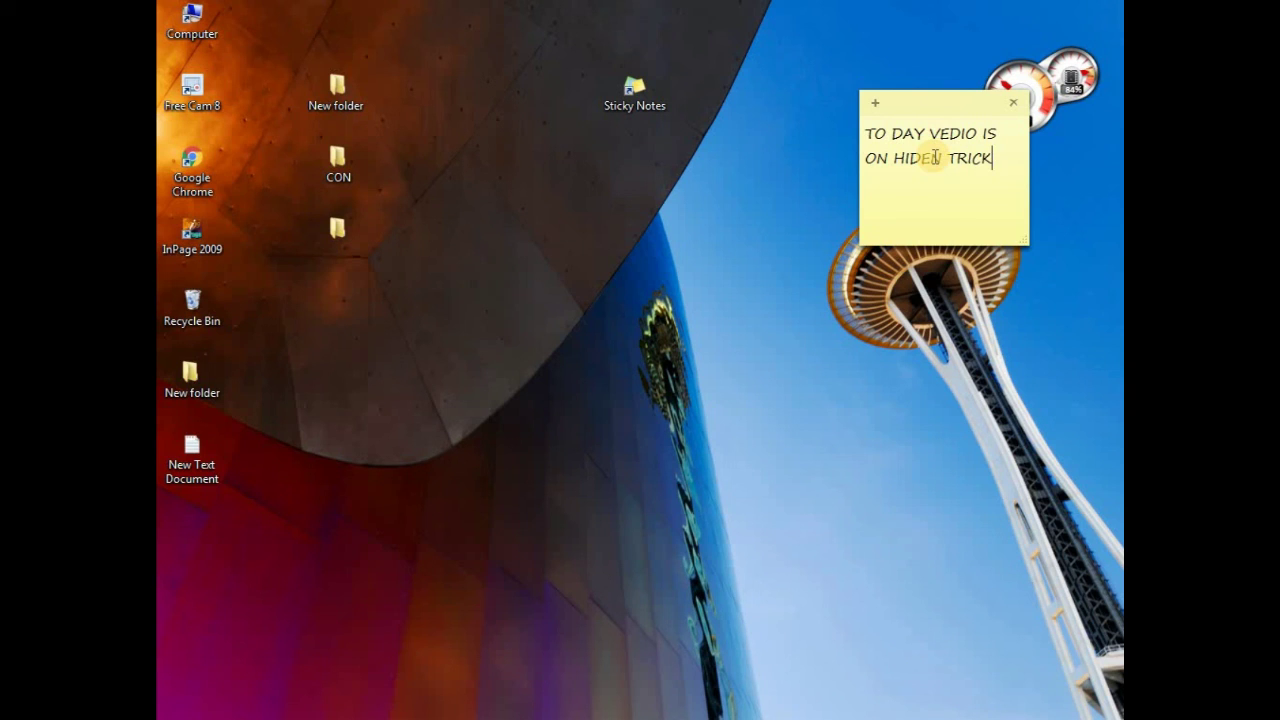
text(TRICKS OF COMPUTER)
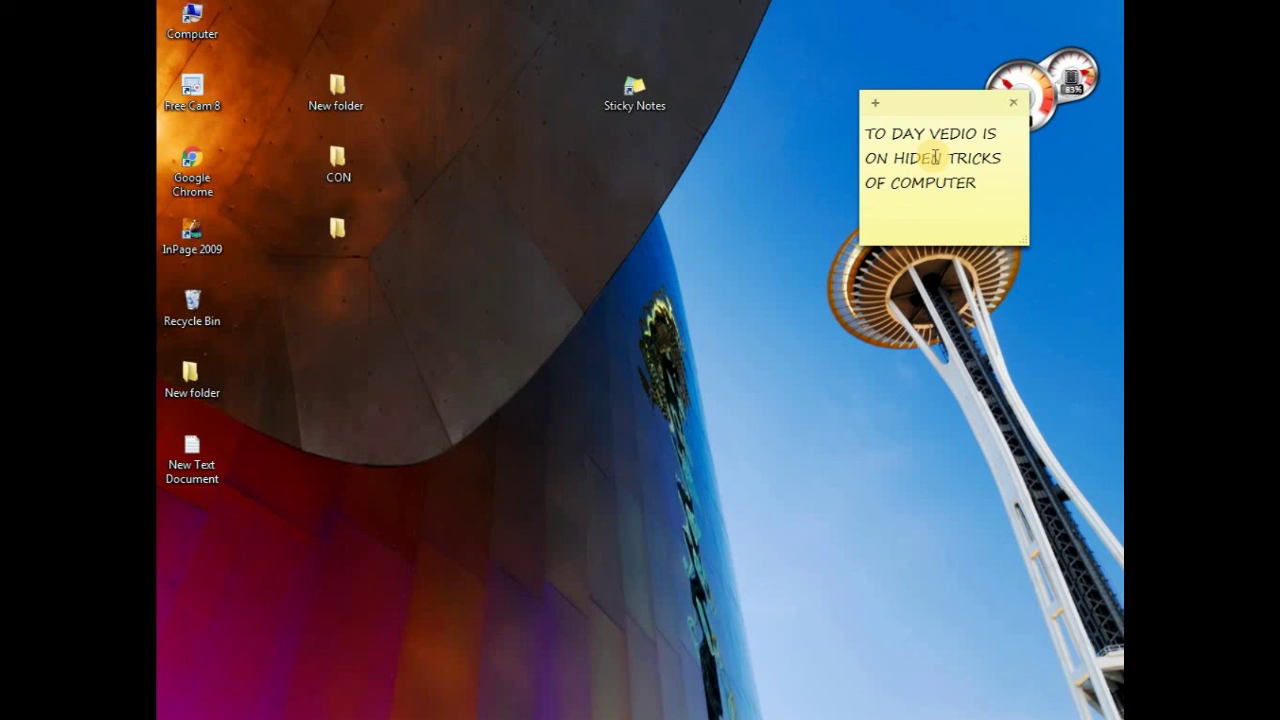
click(978, 184)
drag(976, 111, 924, 44)
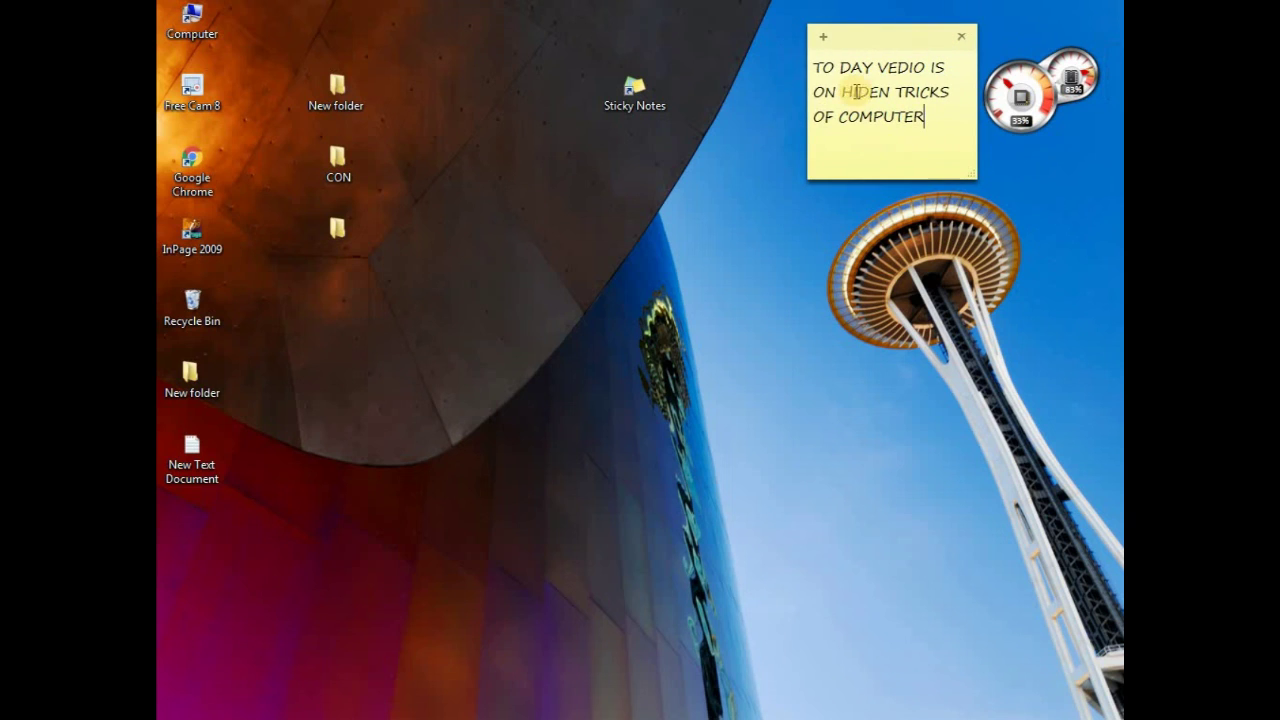
- Permanently delete the Sticky Notes shortcut from the desktop
click(631, 93)
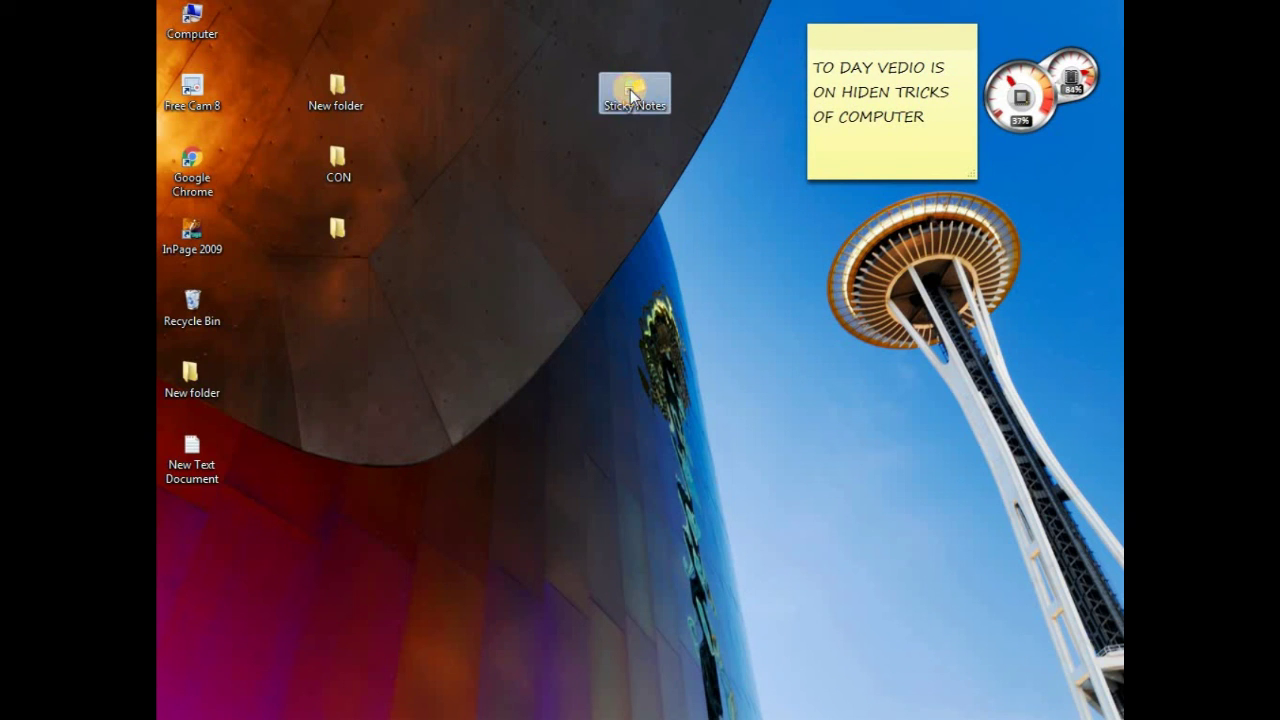
key(Delete)
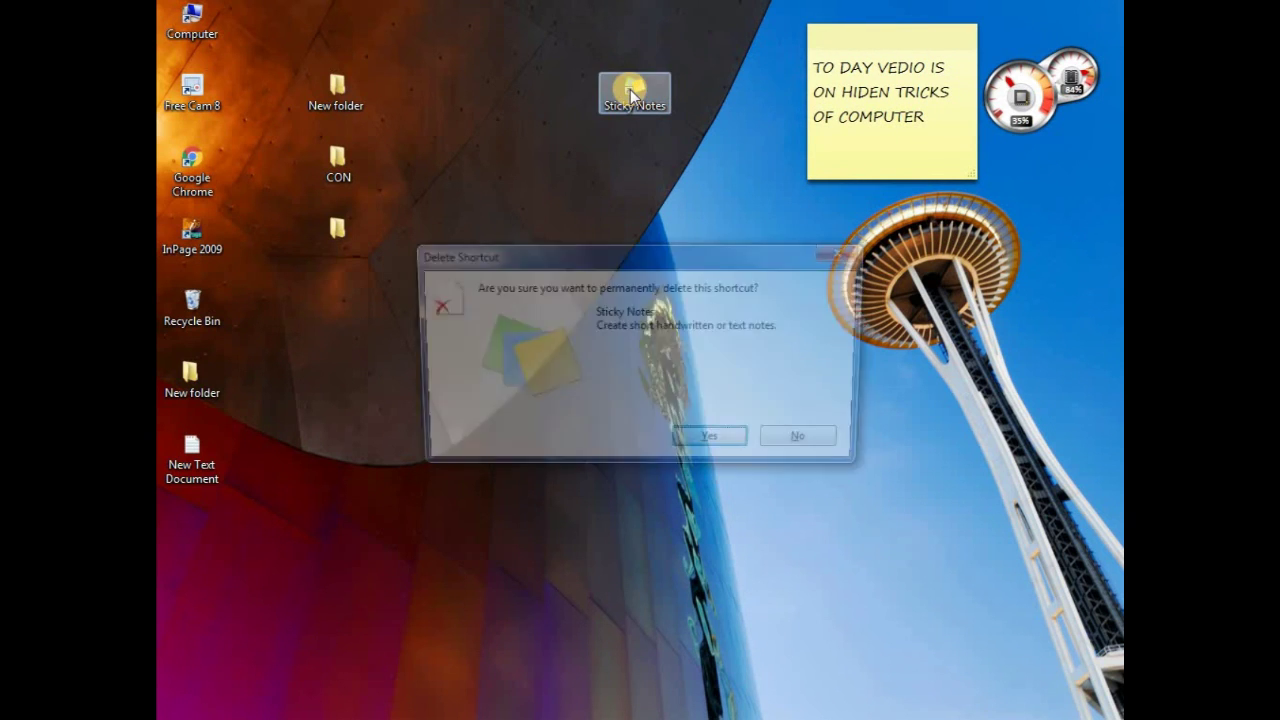
key(Return)
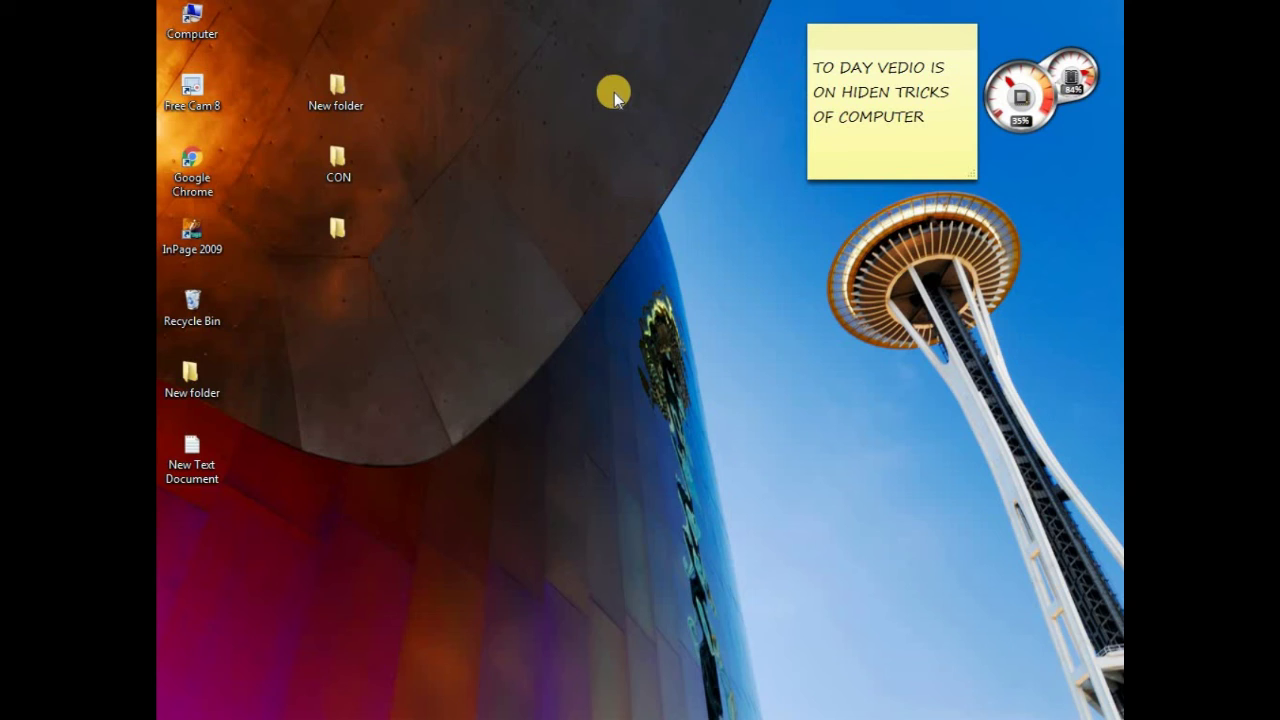
right_click(484, 112)
click(516, 167)
right_click(513, 96)
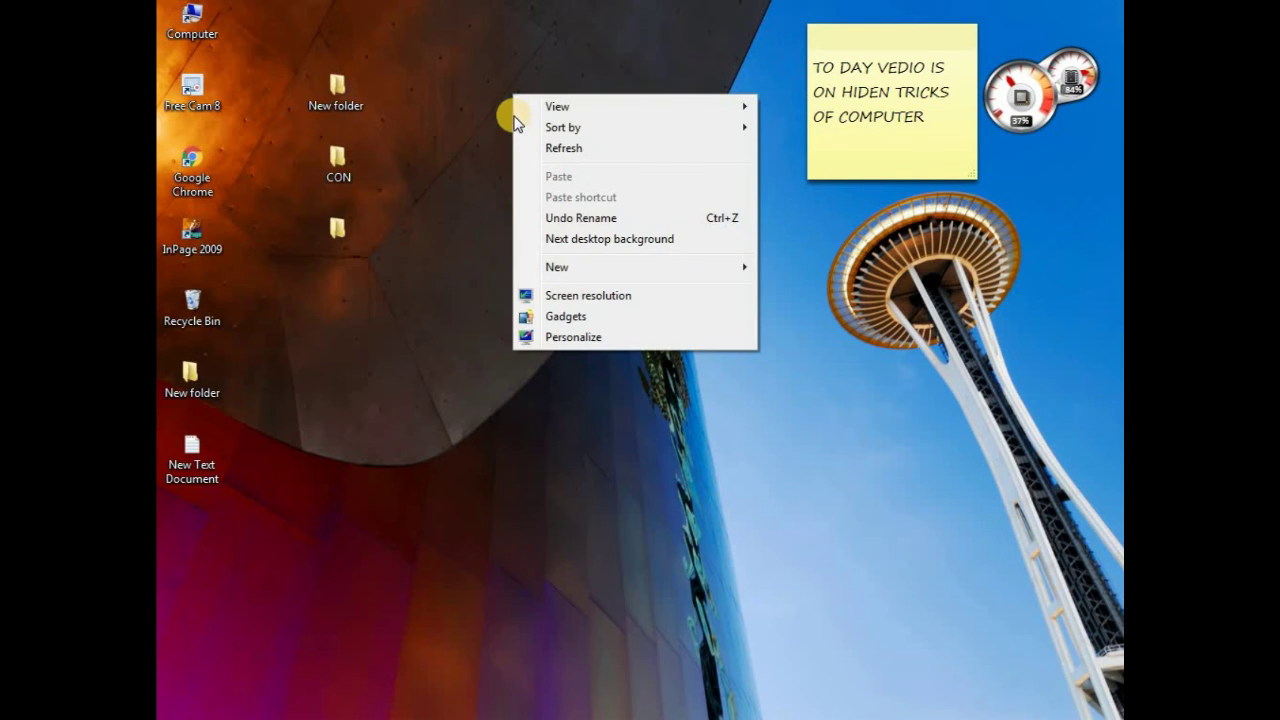
click(524, 143)
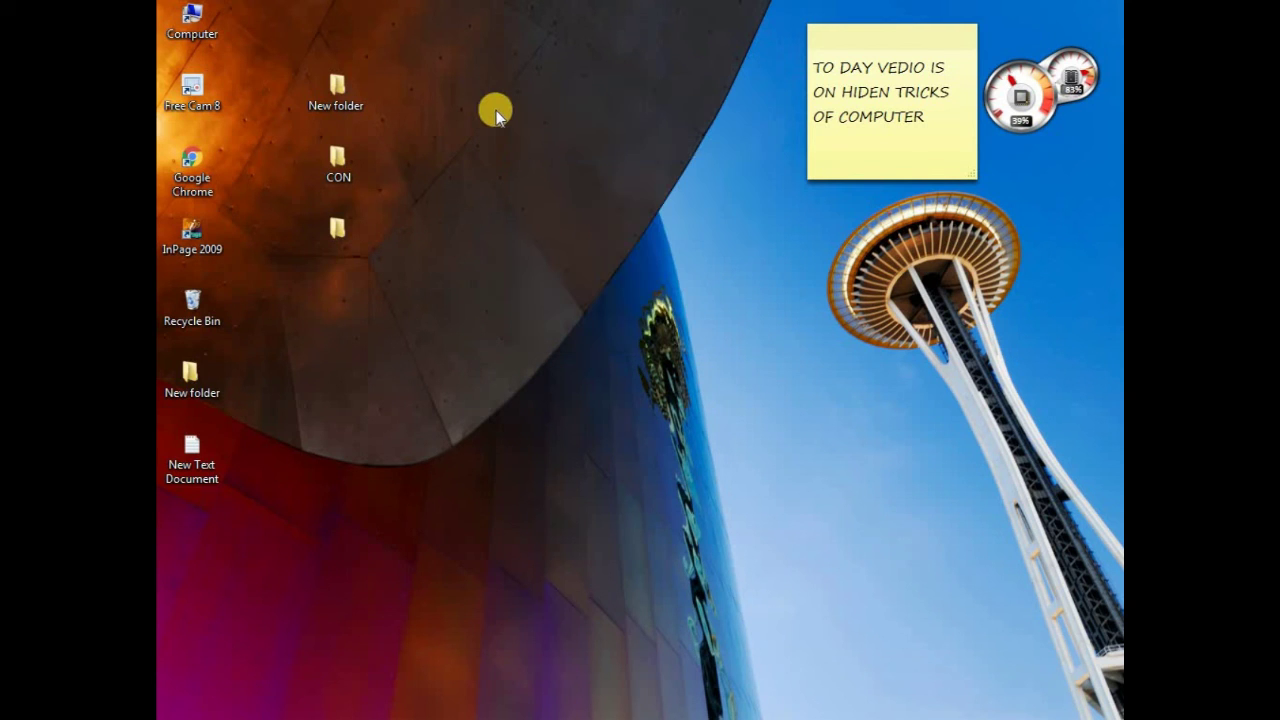
right_click(503, 99)
click(541, 152)
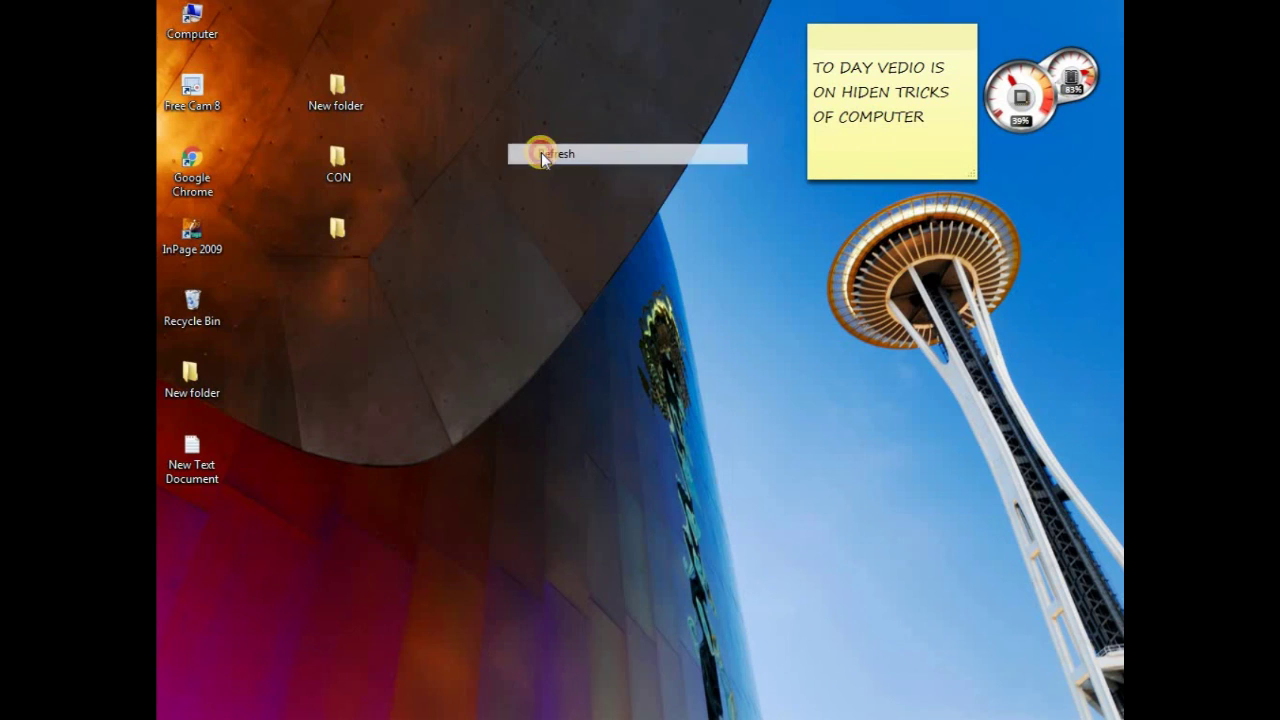